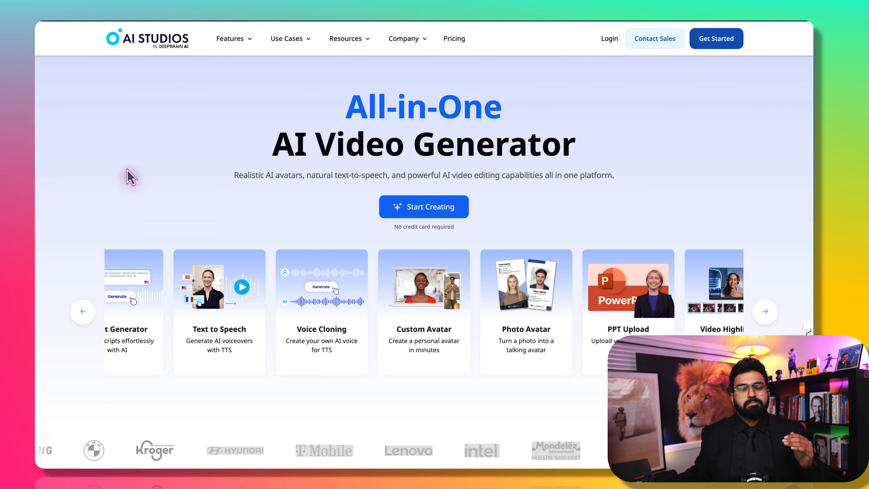
Browse the AI Studios homepage feature carousel in both directions, examining tools such as Voice Cloning, Custom Avatar and PPT Upload
{"action": "left_click", "coordinate": [78, 314]}
{"action": "left_click", "coordinate": [79, 314]}
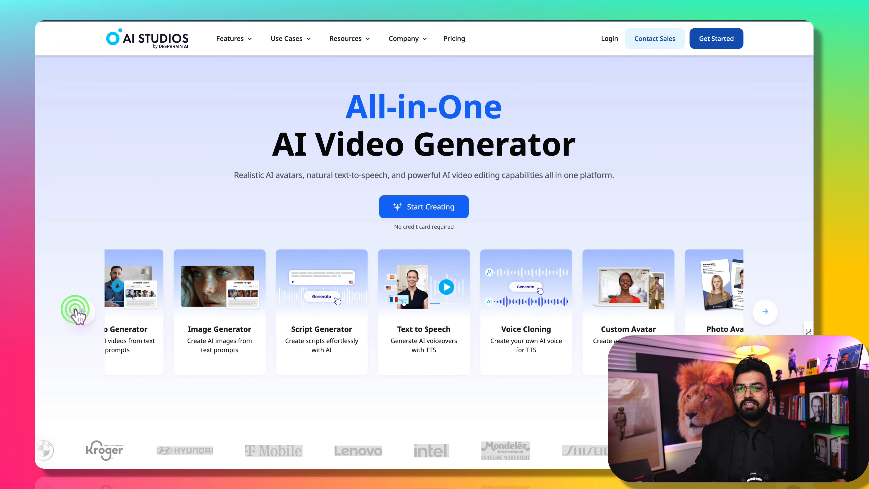
{"action": "left_click", "coordinate": [79, 314]}
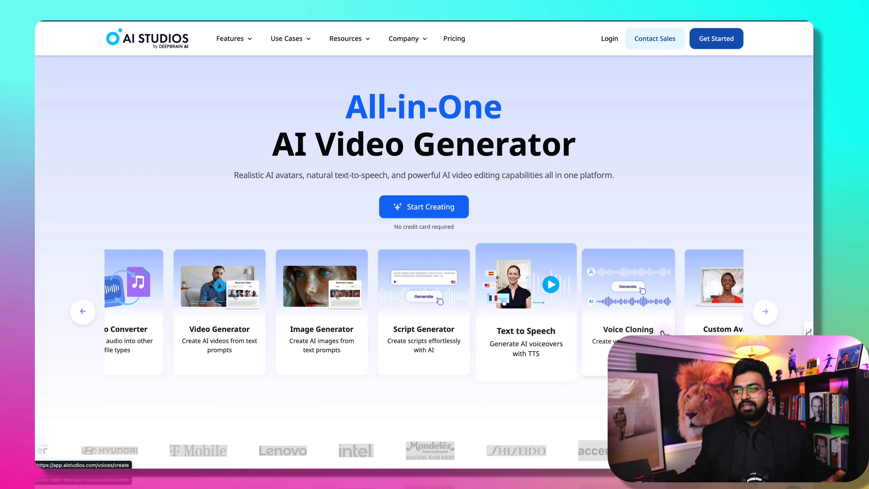
{"action": "left_click", "coordinate": [766, 311]}
{"action": "left_click", "coordinate": [766, 311]}
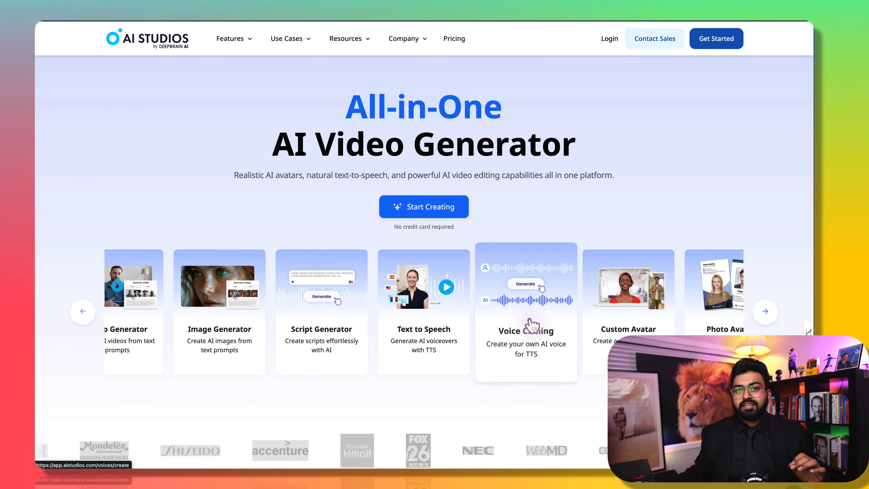
{"action": "left_click", "coordinate": [758, 316]}
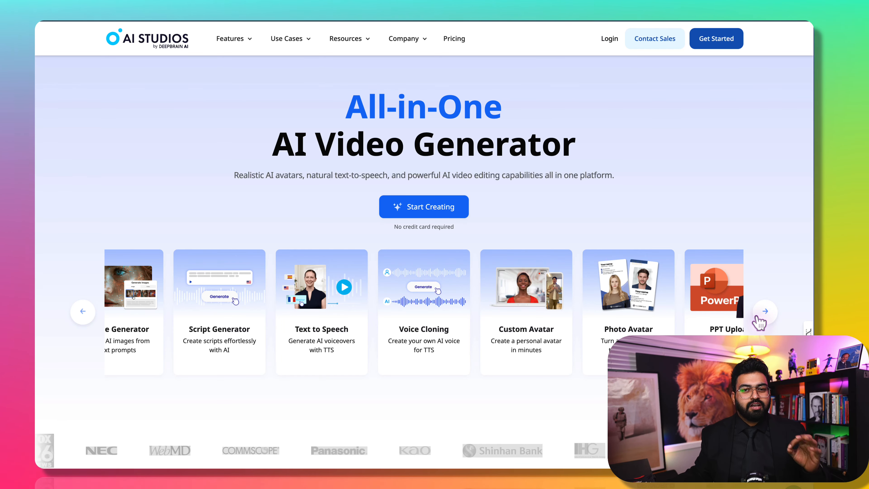
{"action": "left_click", "coordinate": [758, 317]}
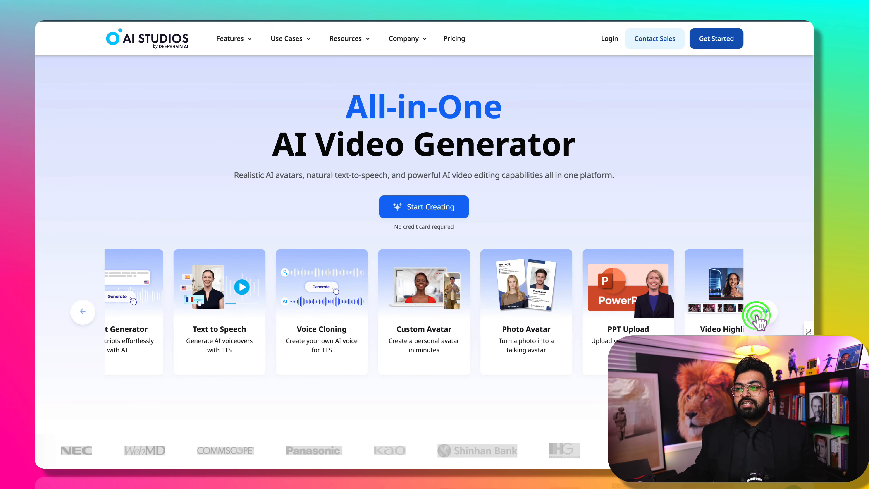
{"action": "left_click", "coordinate": [758, 317]}
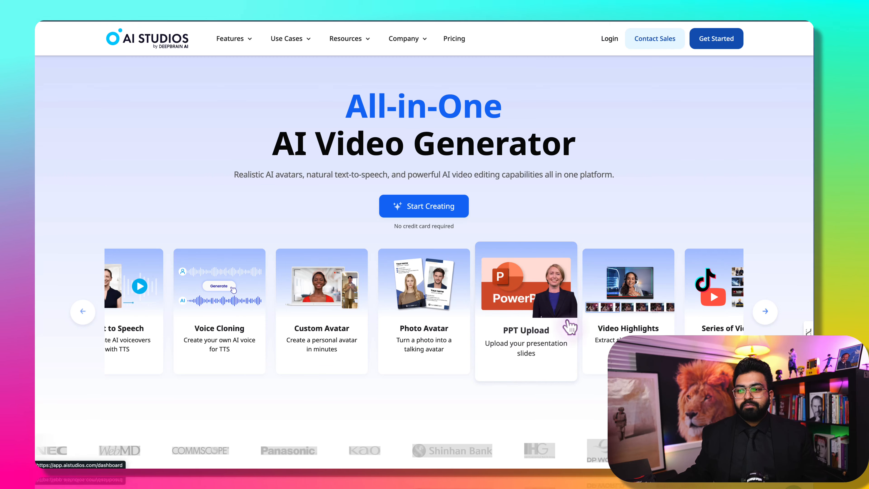
{"action": "left_click", "coordinate": [768, 306]}
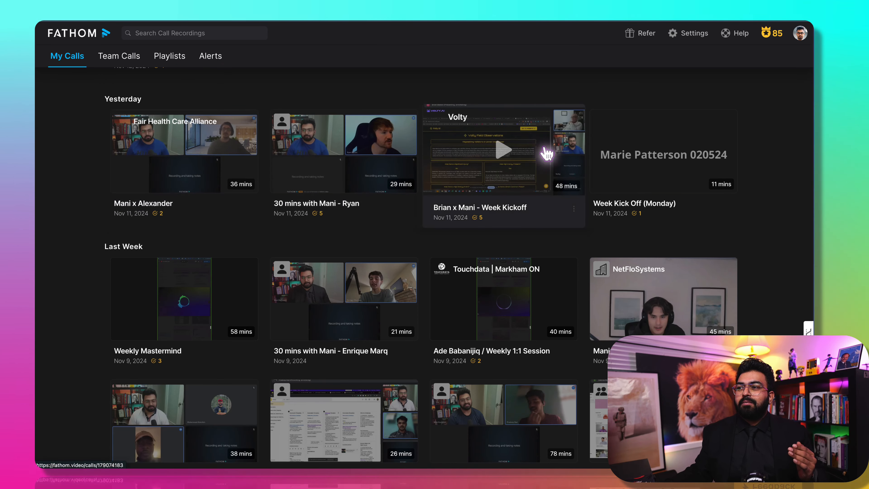
Switch to Fathom, open the Week Kick Off (Monday) call and review its summary and transcript
{"action": "left_click", "coordinate": [636, 152]}
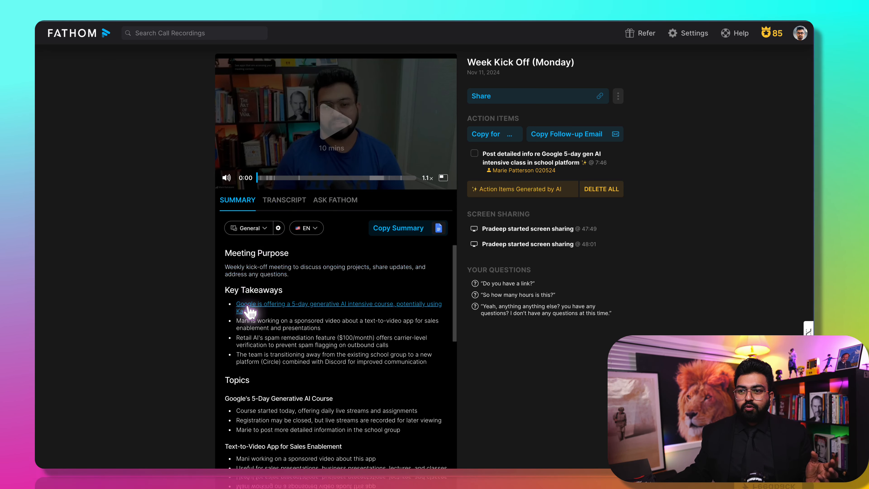
{"action": "scroll", "coordinate": [259, 339], "scroll_direction": "down", "scroll_amount": 4}
{"action": "scroll", "coordinate": [245, 341], "scroll_direction": "down", "scroll_amount": 5}
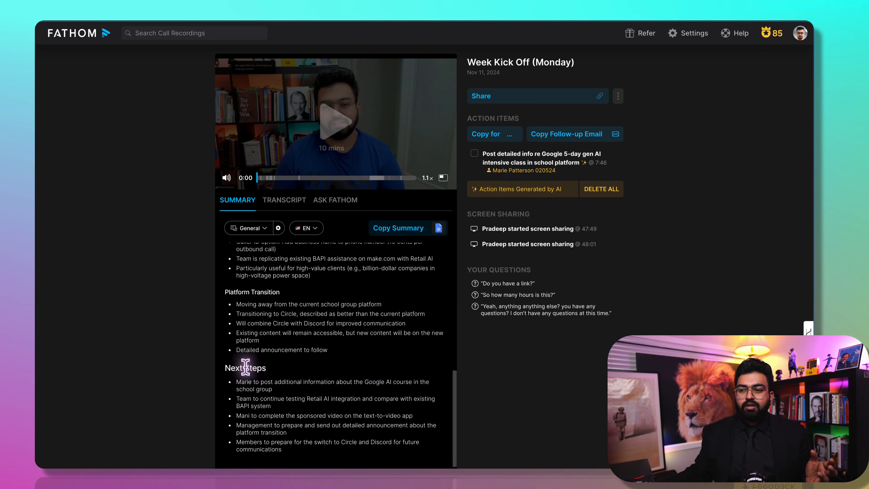
{"action": "scroll", "coordinate": [236, 346], "scroll_direction": "up", "scroll_amount": 8}
{"action": "left_click", "coordinate": [280, 201]}
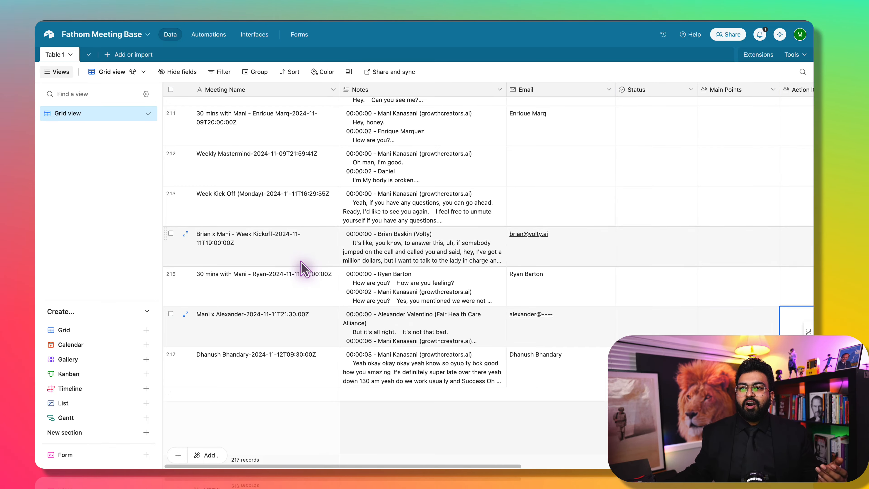
Switch to Airtable and examine the meeting records in Fathom Meeting Base, including the Status, Main Points, Action Items, Claude and GPT-4o columns
{"action": "scroll", "coordinate": [297, 271], "scroll_direction": "up", "scroll_amount": 15}
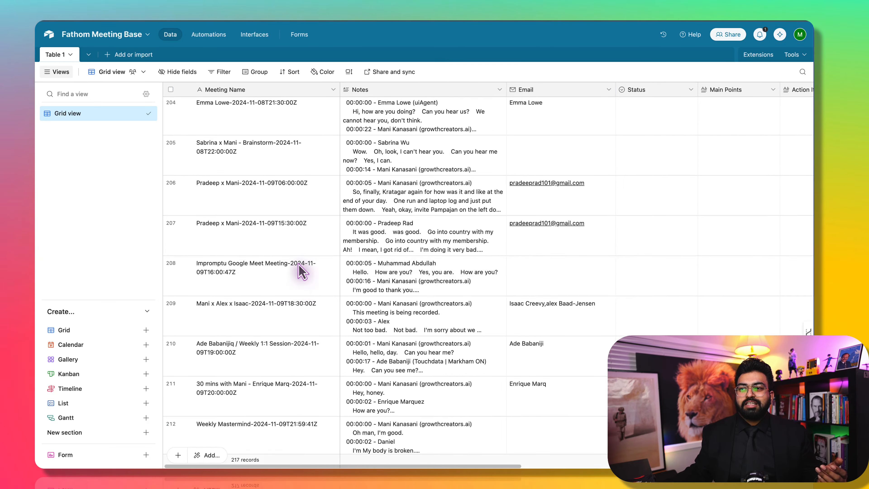
{"action": "scroll", "coordinate": [297, 270], "scroll_direction": "up", "scroll_amount": 5}
{"action": "scroll", "coordinate": [299, 273], "scroll_direction": "down", "scroll_amount": 10}
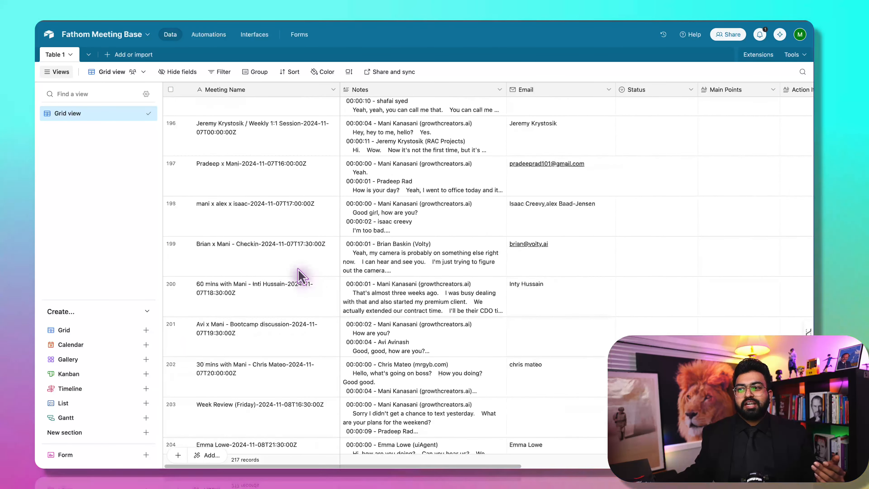
{"action": "scroll", "coordinate": [301, 275], "scroll_direction": "down", "scroll_amount": 6}
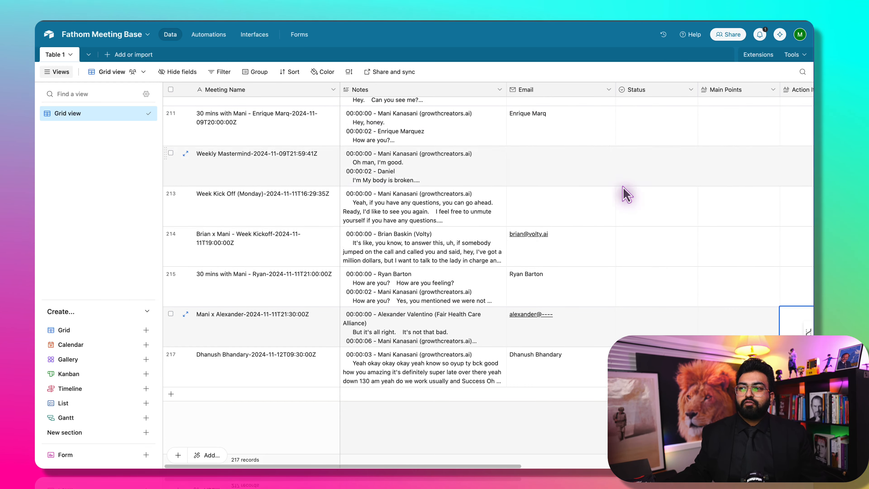
{"action": "left_click", "coordinate": [481, 466]}
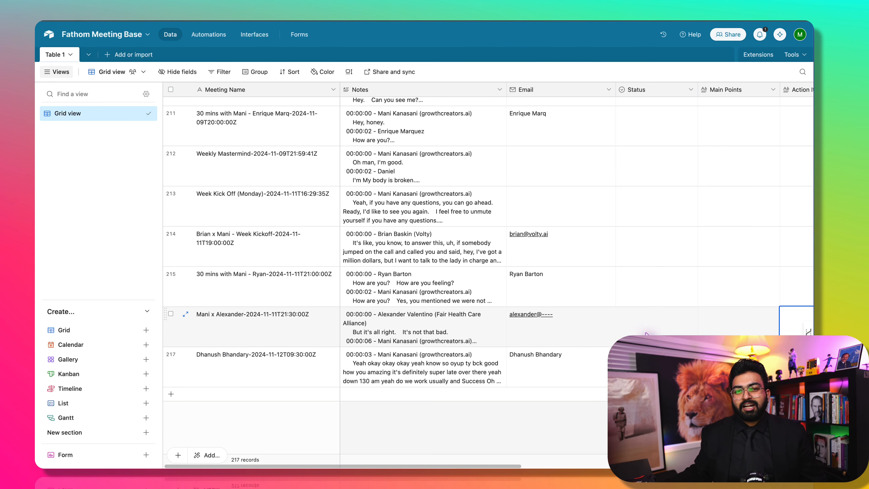
{"action": "mouse_move", "coordinate": [473, 466]}
{"action": "left_mouse_down"}
{"action": "mouse_move", "coordinate": [585, 467]}
{"action": "mouse_move", "coordinate": [466, 468]}
{"action": "left_mouse_up"}
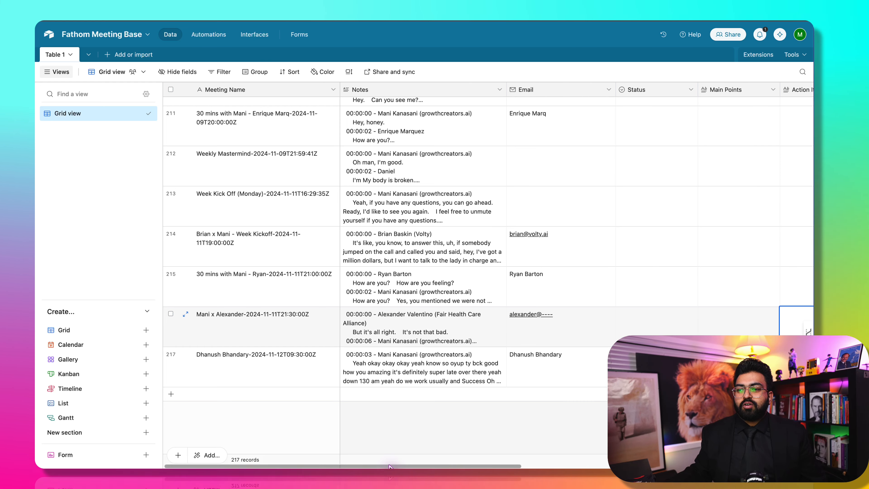
{"action": "left_click_drag", "start_coordinate": [393, 466], "coordinate": [512, 465]}
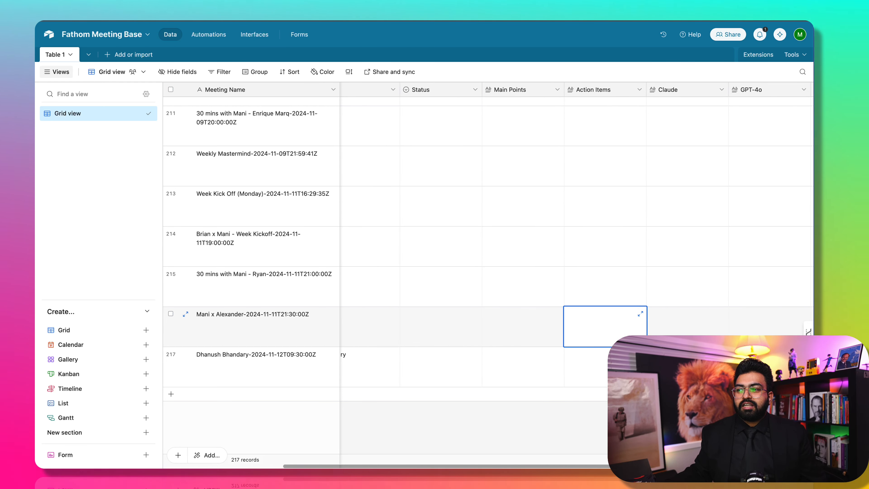
{"action": "scroll", "coordinate": [584, 337], "scroll_direction": "left", "scroll_amount": 2}
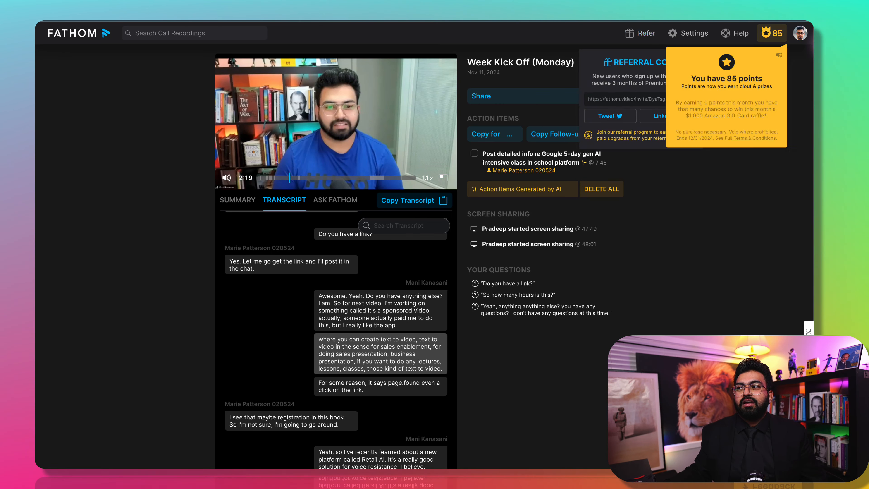
Switch back to Fathom, return to the calls list and examine the account settings for video conferencing, integrations, options and apps
{"action": "left_click", "coordinate": [801, 33]}
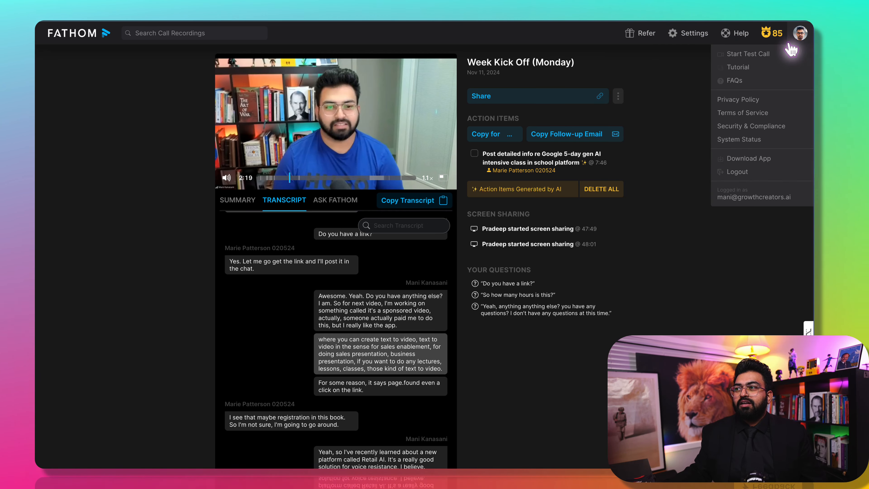
{"action": "left_click", "coordinate": [94, 39]}
{"action": "mouse_move", "coordinate": [806, 39]}
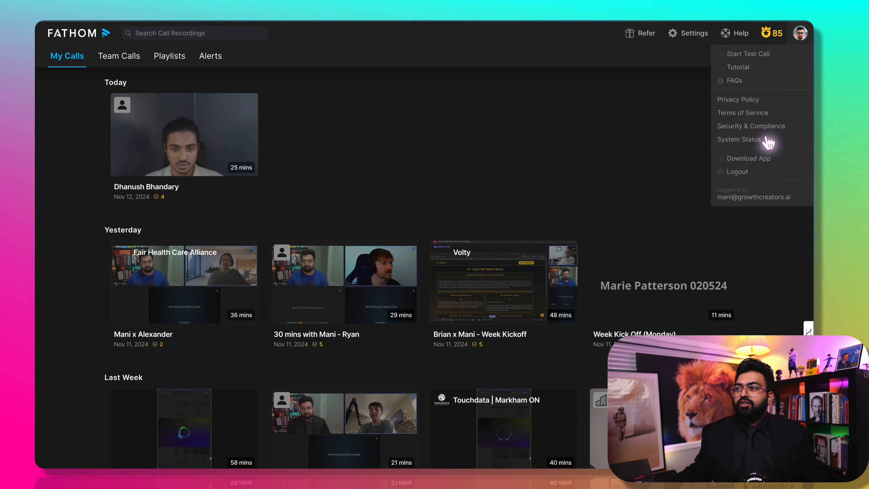
{"action": "left_click", "coordinate": [698, 34]}
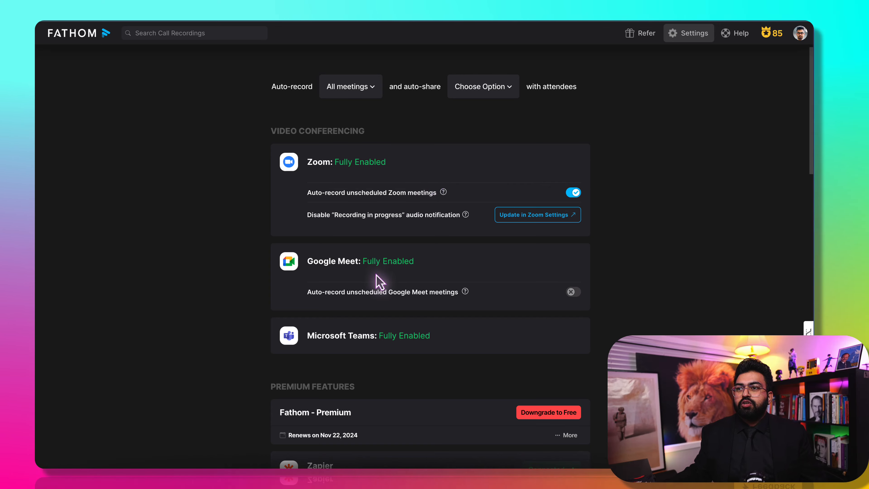
{"action": "scroll", "coordinate": [379, 283], "scroll_direction": "down", "scroll_amount": 15}
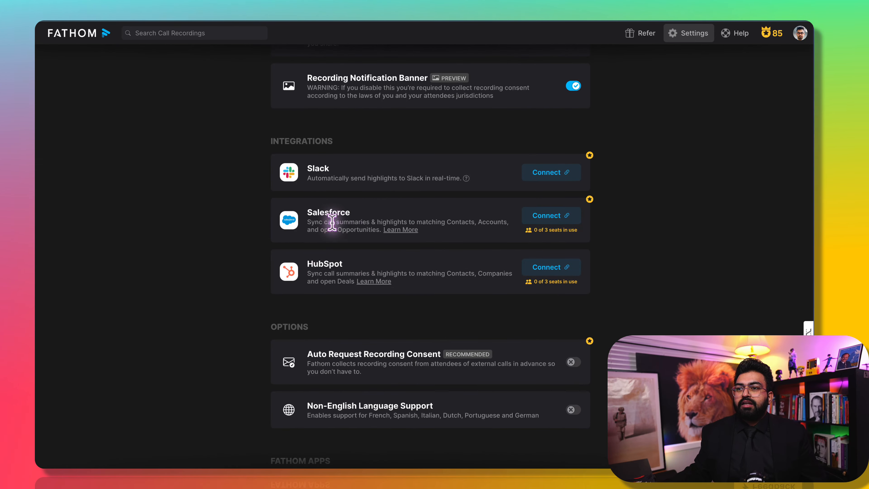
{"action": "scroll", "coordinate": [332, 222], "scroll_direction": "down", "scroll_amount": 10}
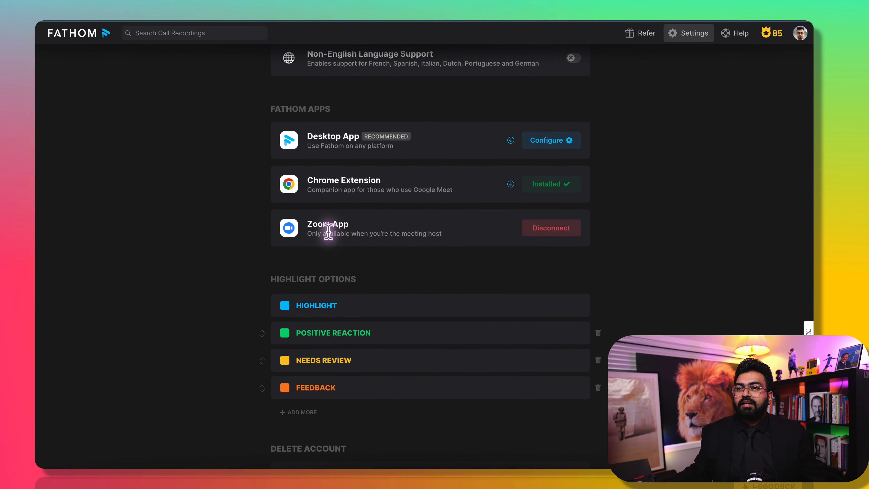
{"action": "scroll", "coordinate": [329, 231], "scroll_direction": "up", "scroll_amount": 10}
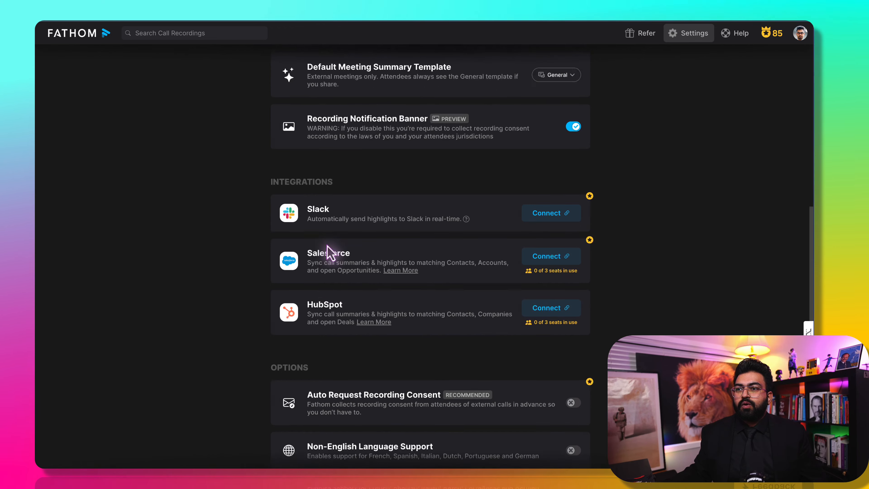
{"action": "scroll", "coordinate": [328, 252], "scroll_direction": "up", "scroll_amount": 6}
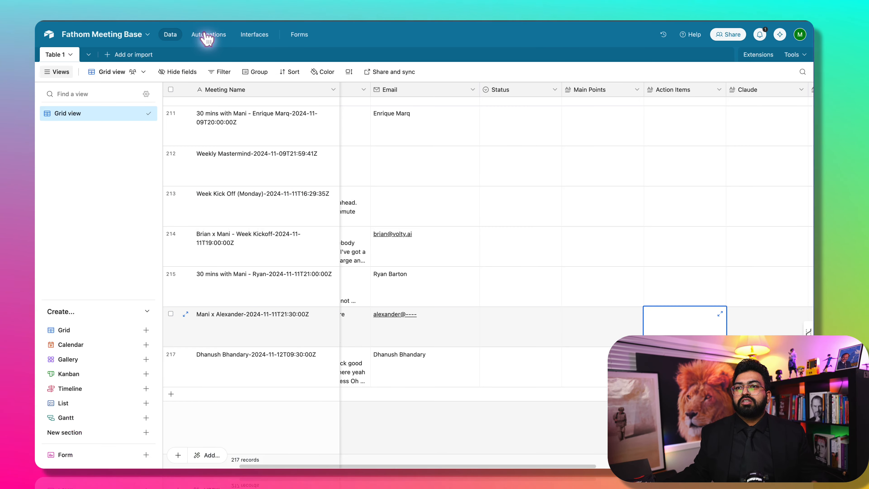
Switch to Airtable, check the automations of Fathom Meeting Base and return to the data table
{"action": "left_click", "coordinate": [206, 34]}
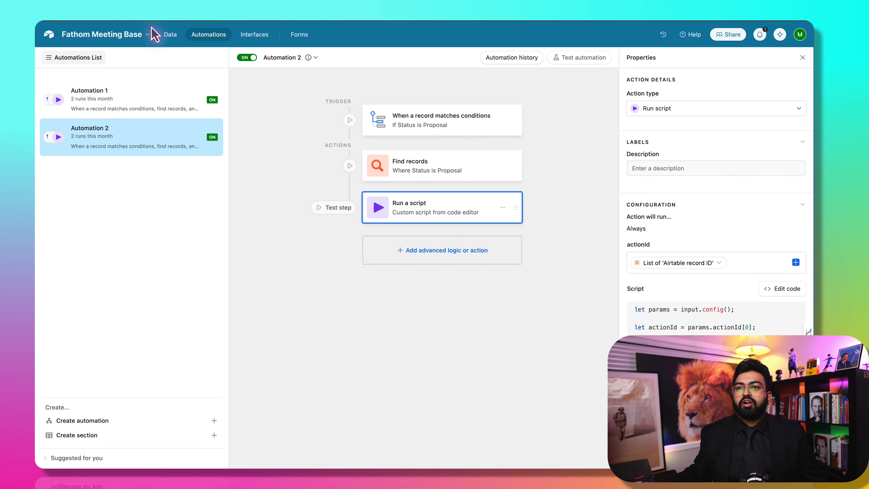
{"action": "left_click", "coordinate": [170, 35]}
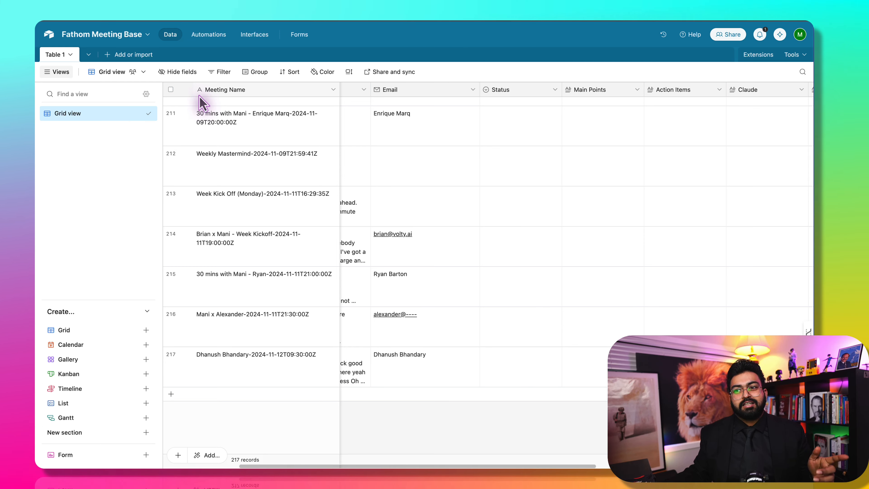
Choose a Status option for meeting record 216 in the grid view
{"action": "left_click", "coordinate": [496, 329]}
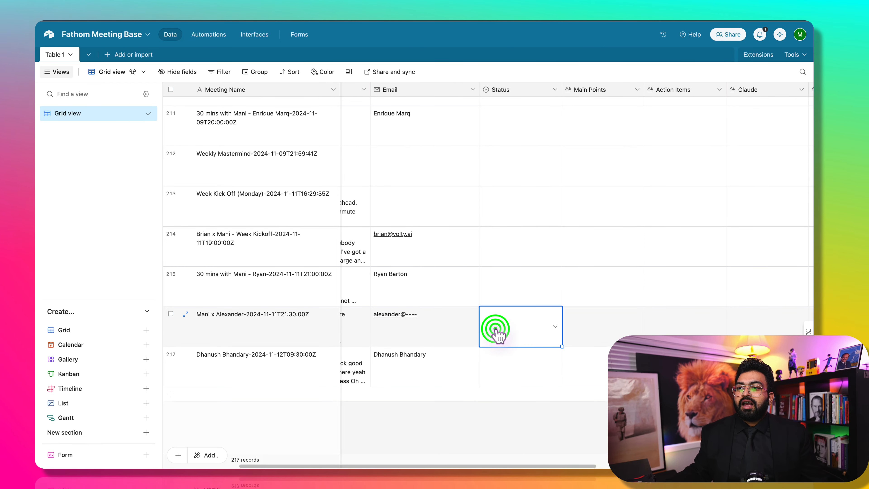
{"action": "left_click", "coordinate": [529, 329]}
{"action": "scroll", "coordinate": [534, 433], "scroll_direction": "down", "scroll_amount": 2}
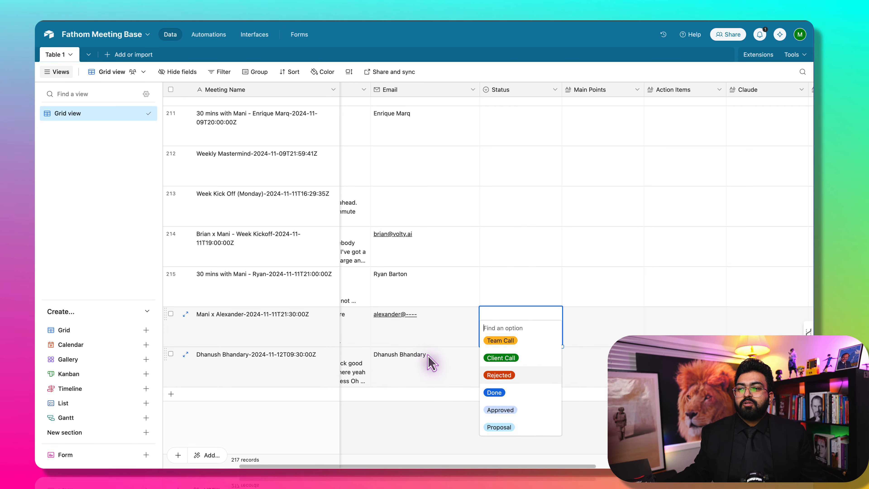
{"action": "left_click", "coordinate": [509, 411]}
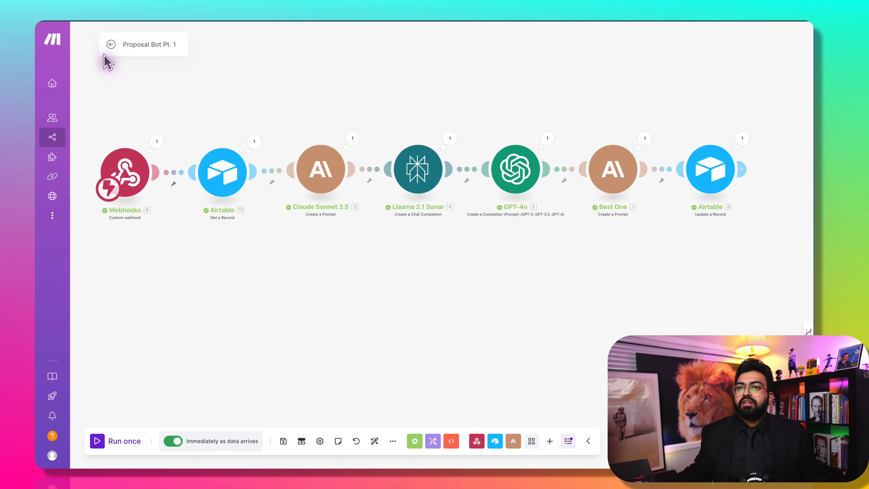
Switch to Make and exit the Proposal Bot Pt. 1 scenario editor
{"action": "left_click", "coordinate": [111, 46]}
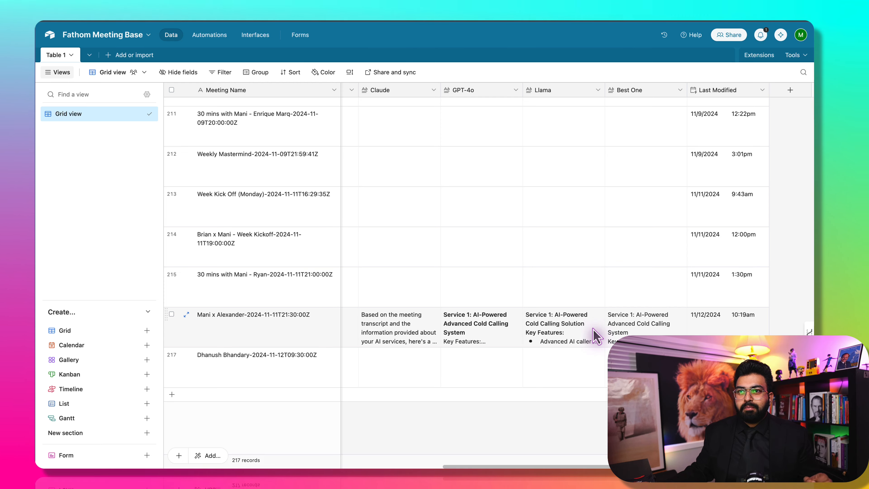
Switch to Airtable, read record 216's expanded Best One text and remove the $6,000 upper limit from Service 1's price range
{"action": "left_click", "coordinate": [619, 329]}
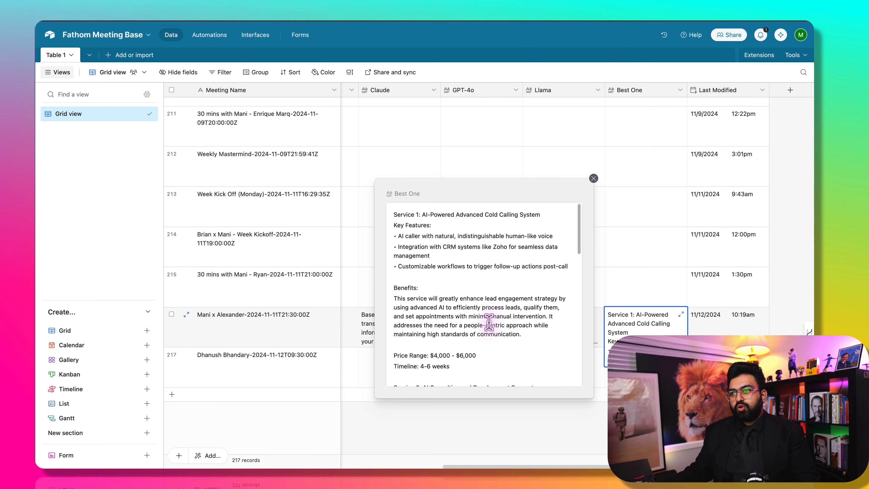
{"action": "scroll", "coordinate": [490, 323], "scroll_direction": "down", "scroll_amount": 3}
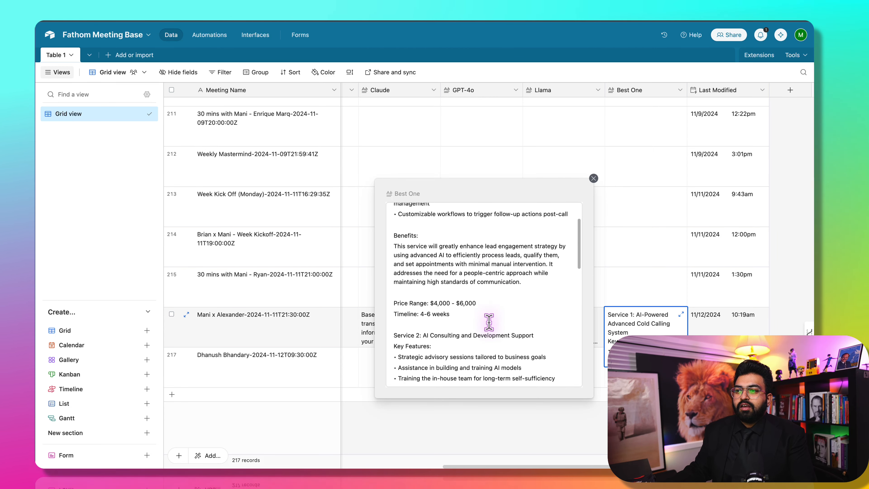
{"action": "scroll", "coordinate": [439, 218], "scroll_direction": "up", "scroll_amount": 3}
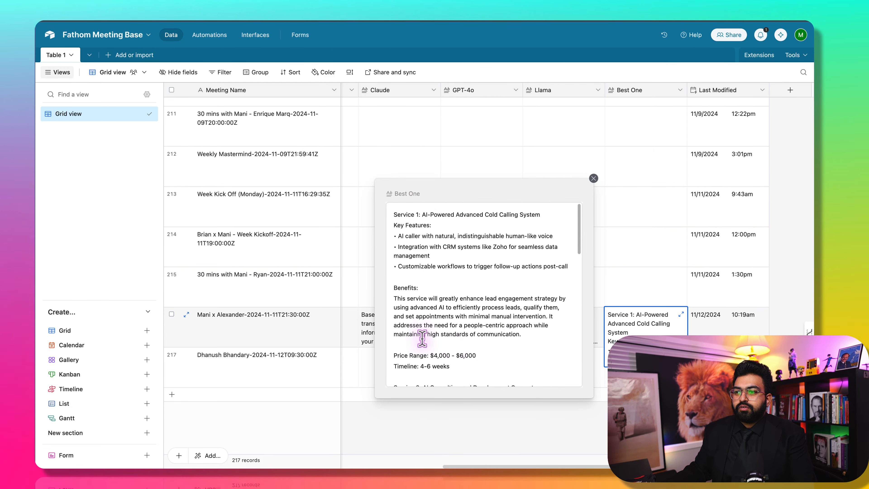
{"action": "left_click_drag", "start_coordinate": [477, 357], "coordinate": [450, 356]}
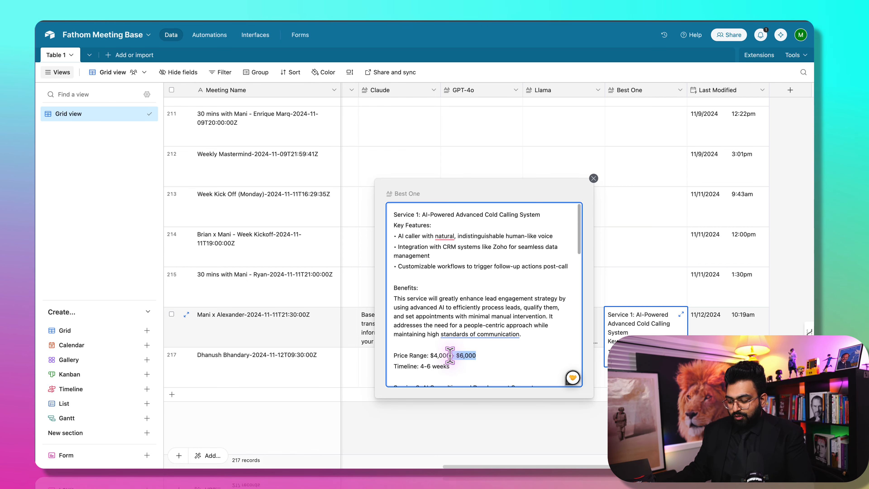
{"action": "key", "text": "BackSpace"}
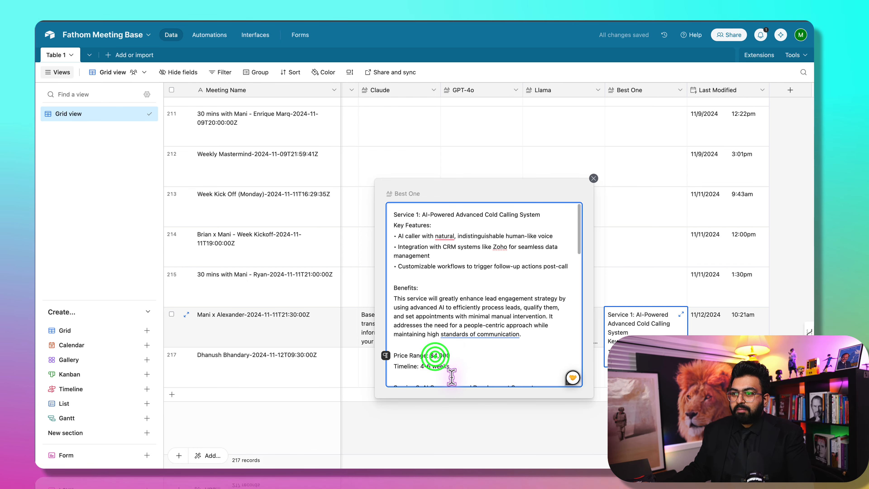
Set Service 1's price to $5,000 and replace Service 3's price range with $5,000 in the Best One text
{"action": "key", "text": "BackSpace"}
{"action": "type", "text": "5"}
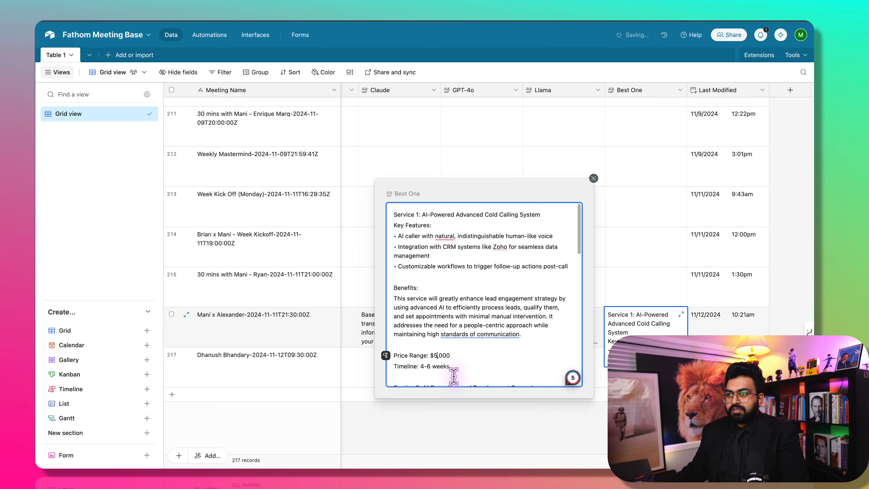
{"action": "scroll", "coordinate": [454, 376], "scroll_direction": "down", "scroll_amount": 10}
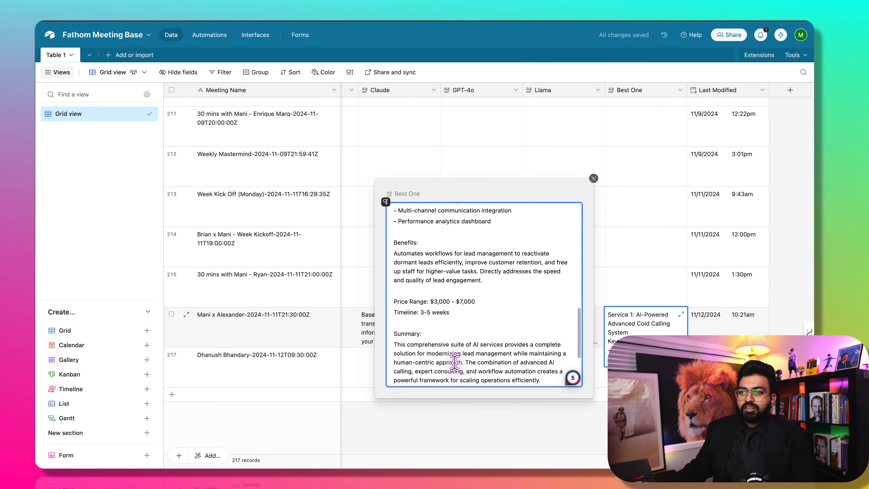
{"action": "left_click", "coordinate": [436, 302]}
{"action": "key", "text": "BackSpace"}
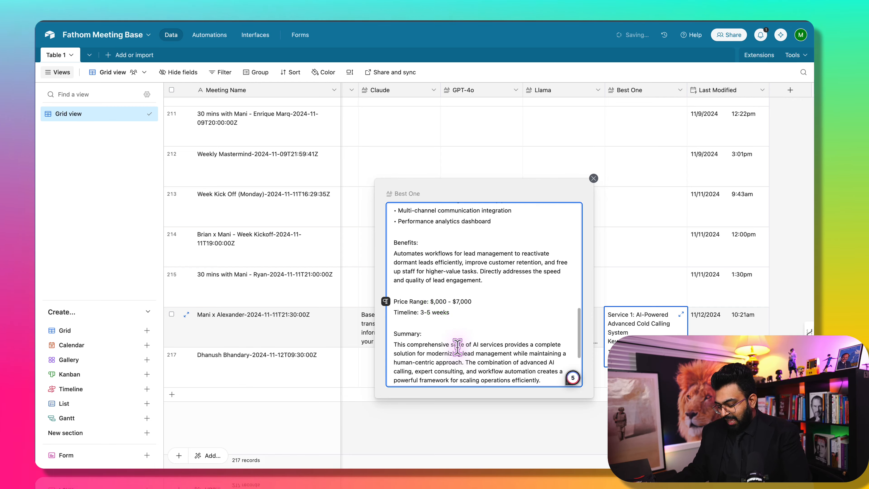
{"action": "type", "text": "5"}
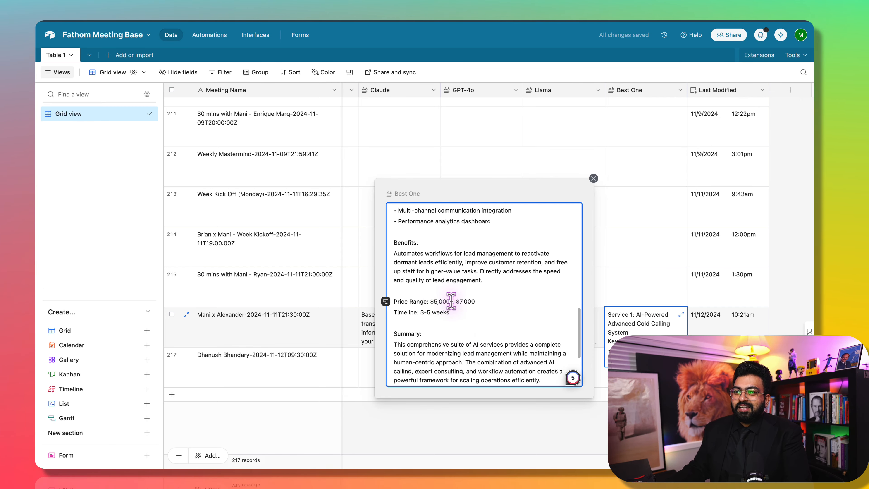
{"action": "left_click_drag", "start_coordinate": [450, 302], "coordinate": [475, 302]}
{"action": "key", "text": "BackSpace"}
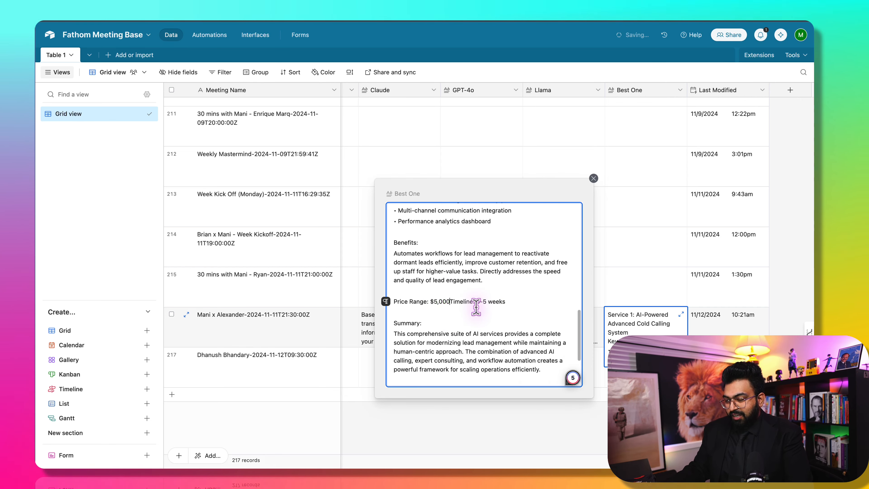
{"action": "key", "text": "Return"}
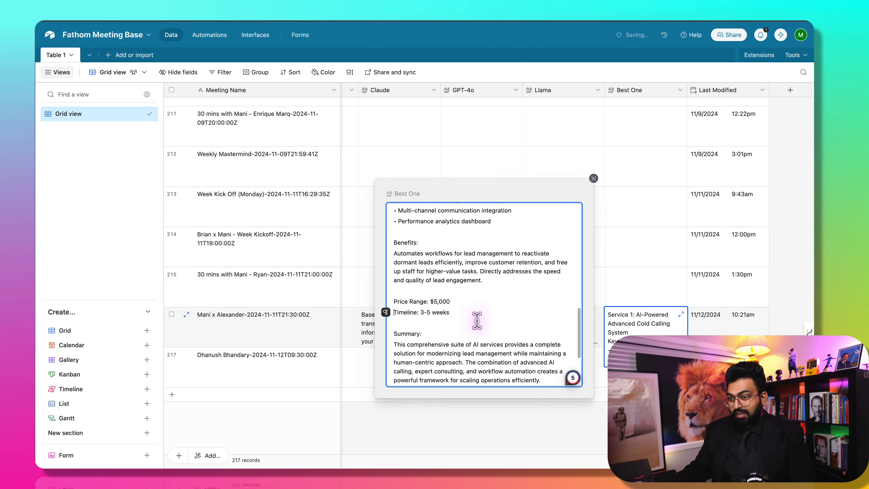
Delete the Strategic Questions section from the end of the Best One text and close the expanded cell
{"action": "scroll", "coordinate": [475, 322], "scroll_direction": "down", "scroll_amount": 3}
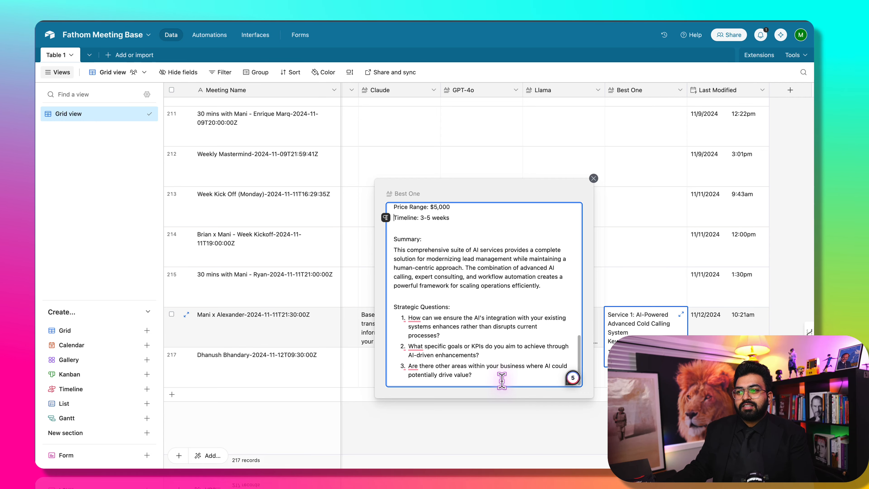
{"action": "left_click_drag", "start_coordinate": [500, 377], "coordinate": [388, 309]}
{"action": "mouse_move", "coordinate": [388, 310]}
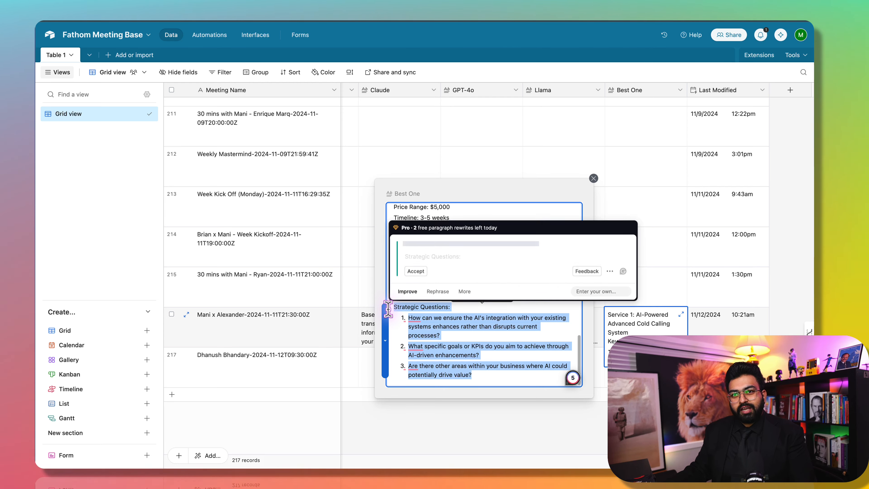
{"action": "key", "text": "BackSpace"}
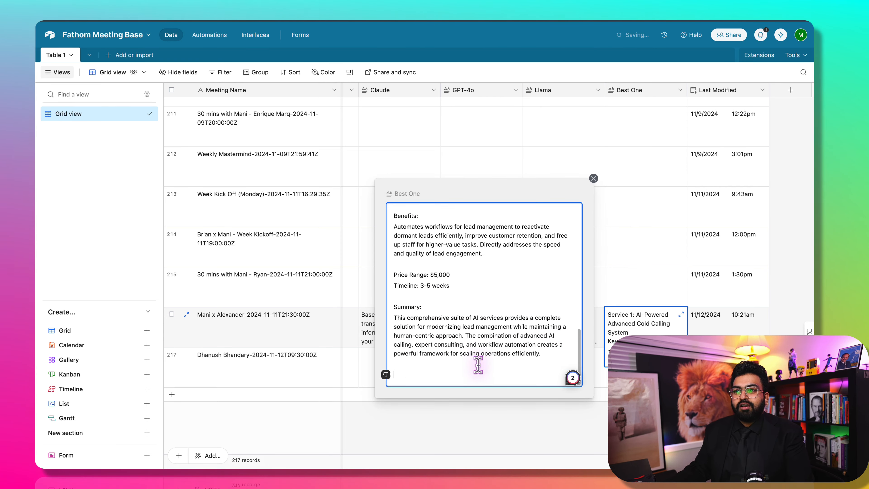
{"action": "key", "text": "BackSpace"}
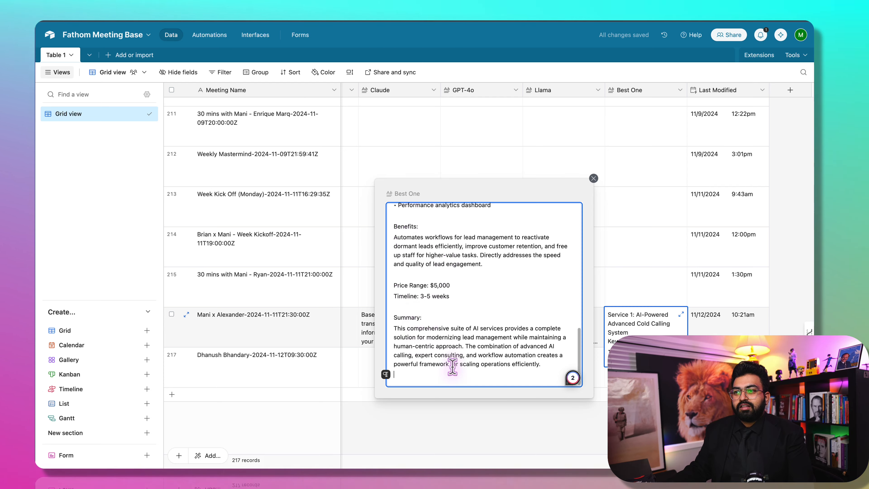
{"action": "scroll", "coordinate": [473, 343], "scroll_direction": "up", "scroll_amount": 5}
{"action": "scroll", "coordinate": [473, 343], "scroll_direction": "up", "scroll_amount": 5}
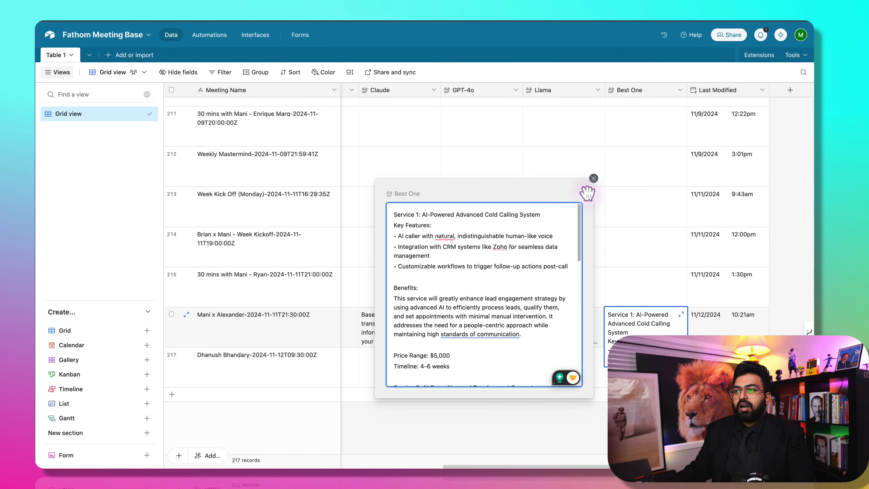
{"action": "left_click", "coordinate": [593, 177]}
Switch to Make and activate the Proposal Bot Pt.2 scenario with its schedule set to run immediately
{"action": "left_click", "coordinate": [568, 445]}
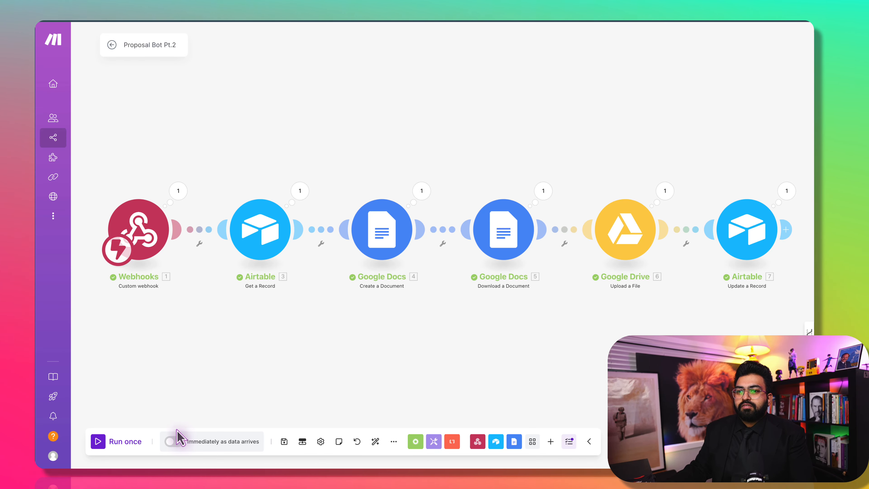
{"action": "left_click", "coordinate": [177, 440]}
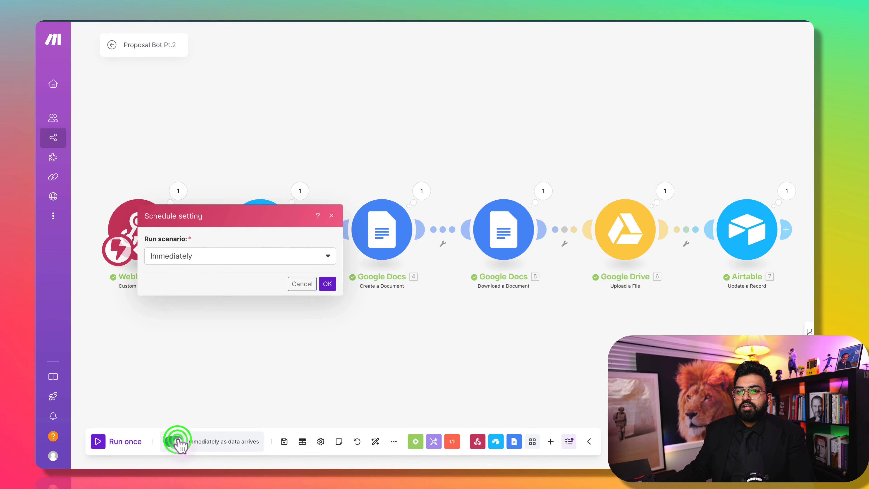
{"action": "left_click", "coordinate": [327, 284]}
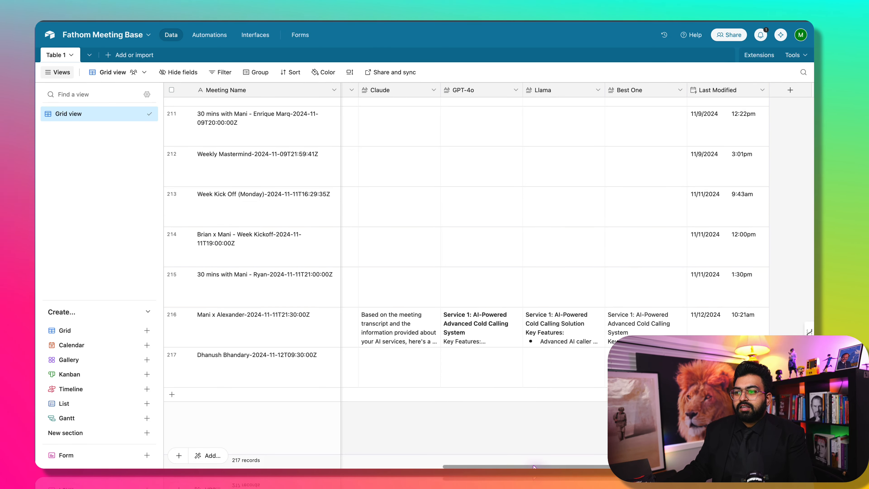
Switch to Airtable and set the Status of meeting record 216 to Proposal
{"action": "left_click_drag", "start_coordinate": [535, 467], "coordinate": [294, 460]}
{"action": "left_click", "coordinate": [550, 332]}
{"action": "left_click", "coordinate": [582, 331]}
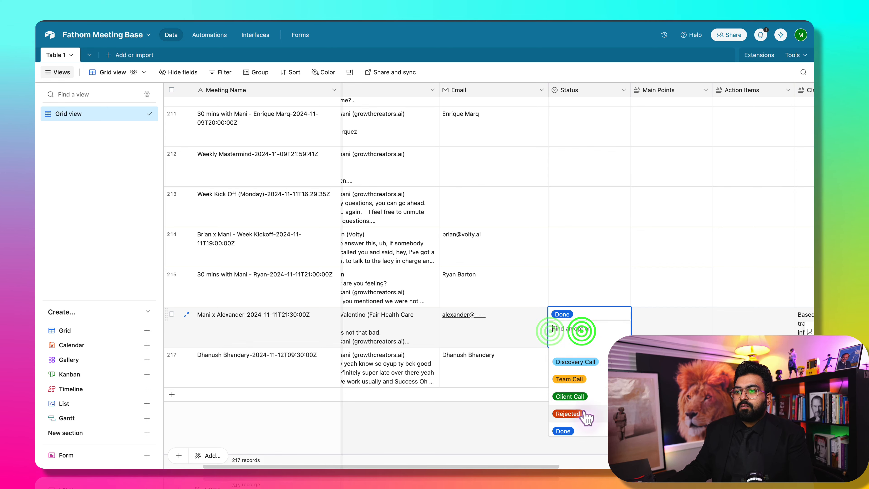
{"action": "left_click", "coordinate": [576, 429]}
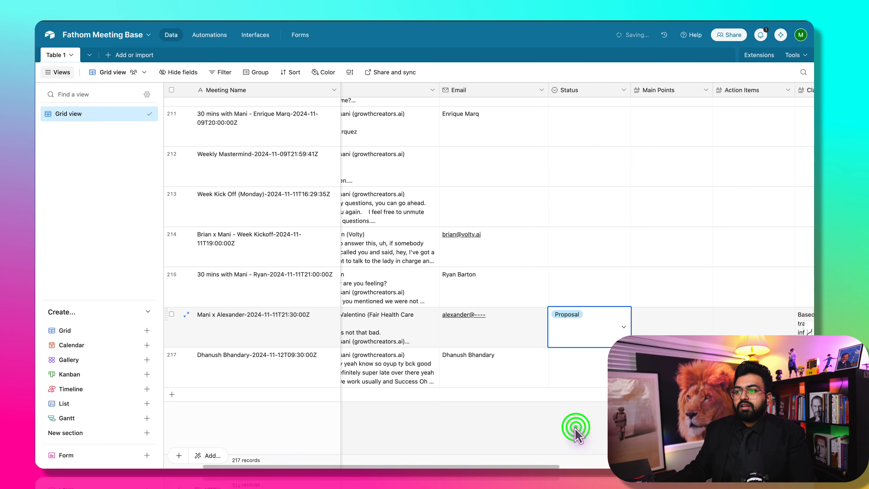
Check Automation 2 in Fathom Meeting Base, and switch to Make to exit the Proposal Bot Pt.2 scenario editor
{"action": "left_click", "coordinate": [211, 30]}
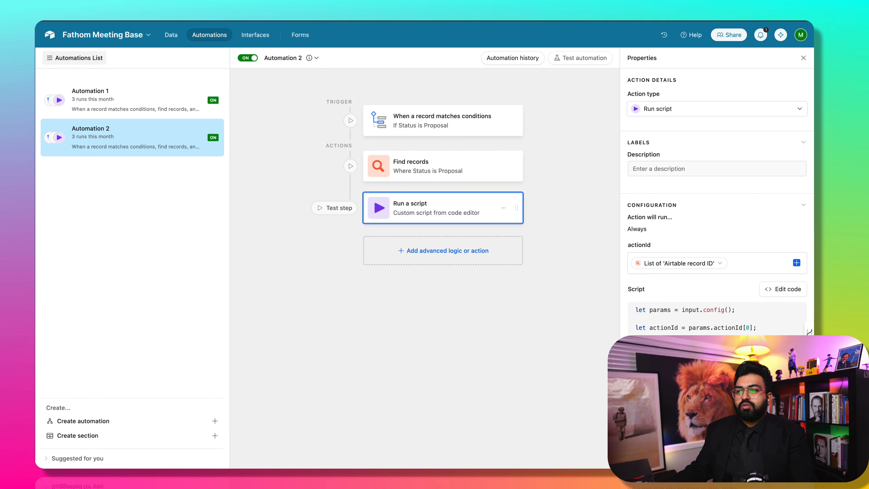
{"action": "scroll", "coordinate": [717, 240], "scroll_direction": "down", "scroll_amount": 1}
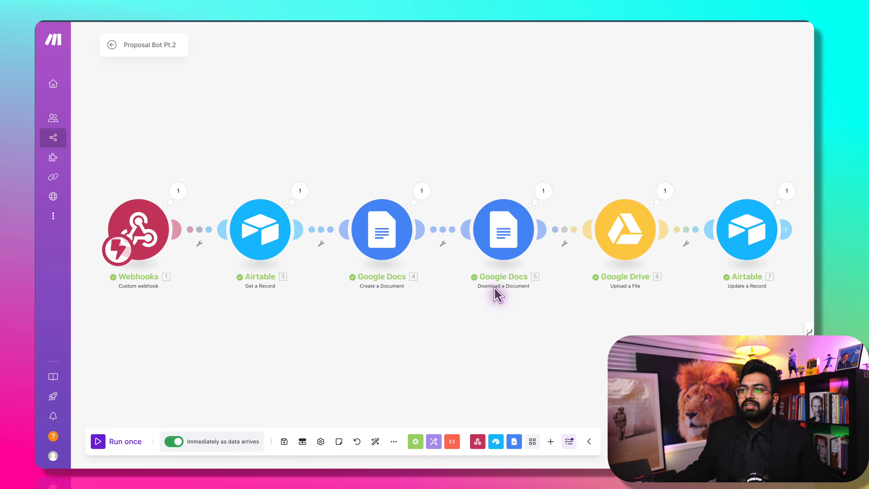
{"action": "left_click", "coordinate": [113, 45]}
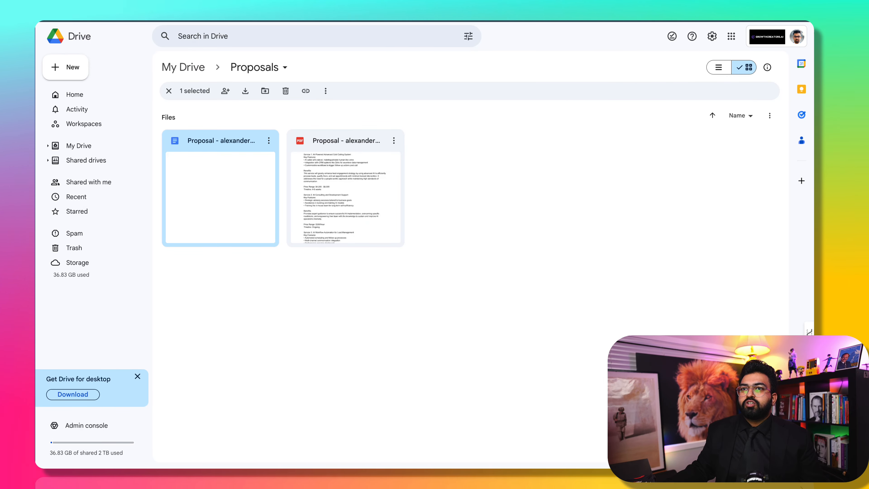
Switch to Google Drive, refresh the Proposals folder and open the second proposal document to review its services and prices
{"action": "key", "text": "super+r"}
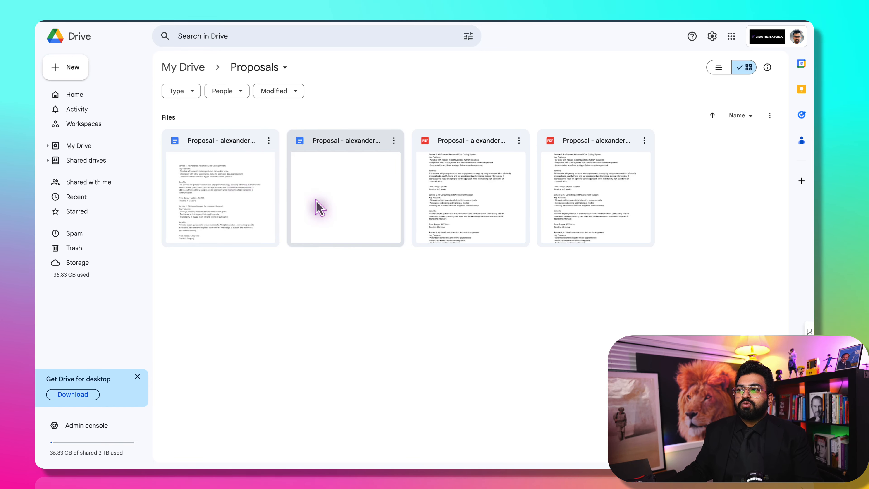
{"action": "double_click", "coordinate": [318, 207]}
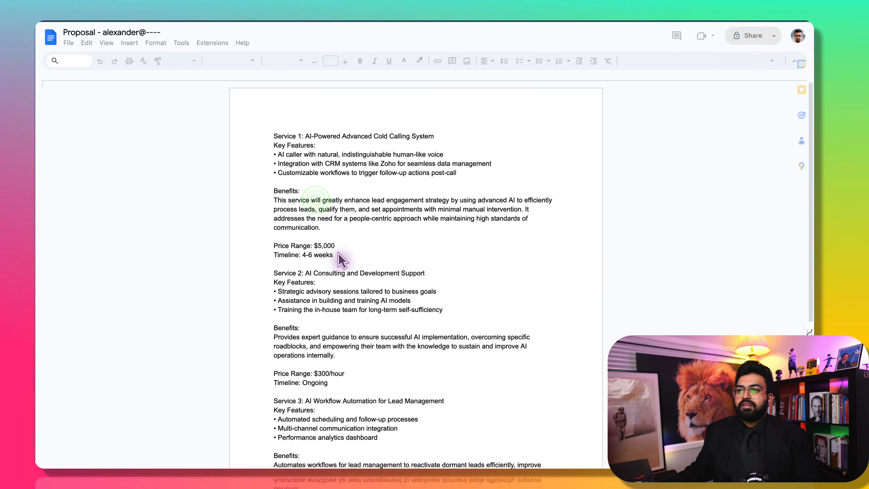
{"action": "scroll", "coordinate": [366, 344], "scroll_direction": "down", "scroll_amount": 10}
{"action": "scroll", "coordinate": [361, 342], "scroll_direction": "up", "scroll_amount": 6}
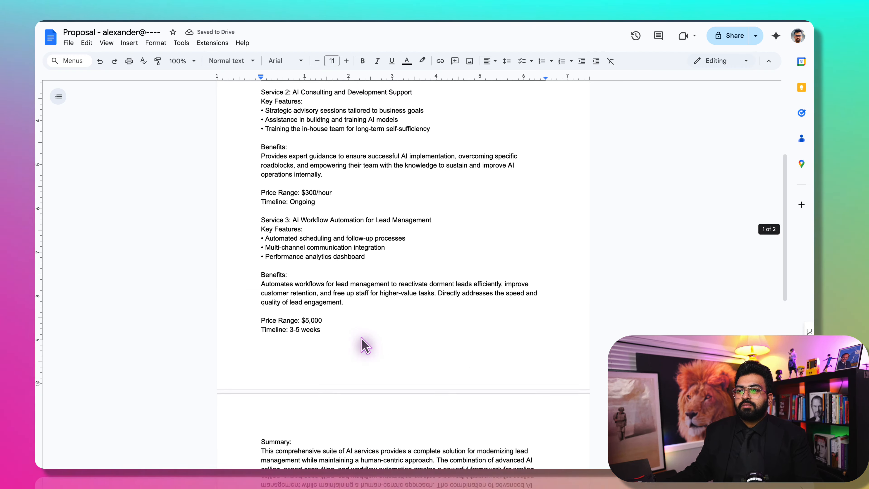
{"action": "scroll", "coordinate": [321, 224], "scroll_direction": "up", "scroll_amount": 3}
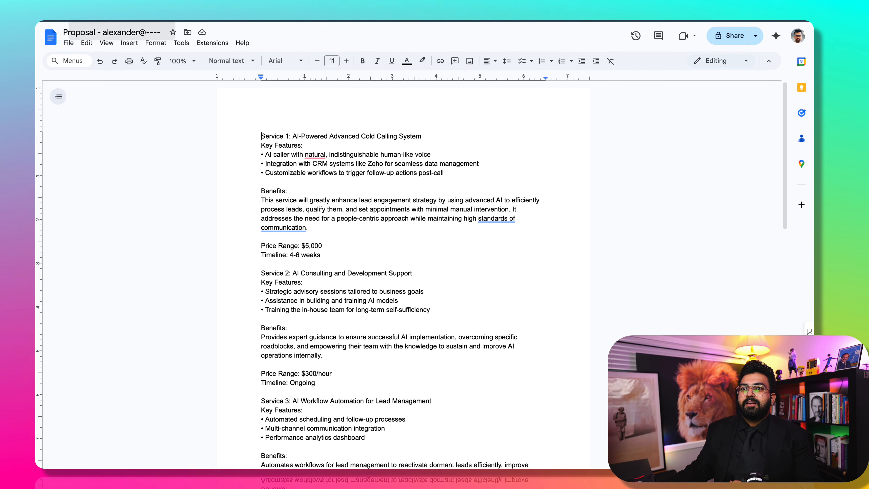
Switch to the AI Studios website, sign in with the growthcreators.ai Google account and dismiss the offer to save the login
{"action": "left_click", "coordinate": [103, 22]}
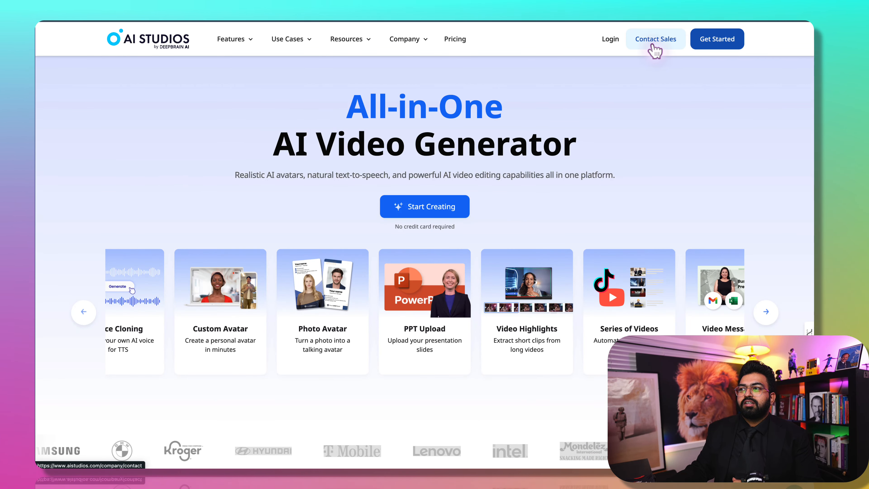
{"action": "left_click", "coordinate": [613, 39]}
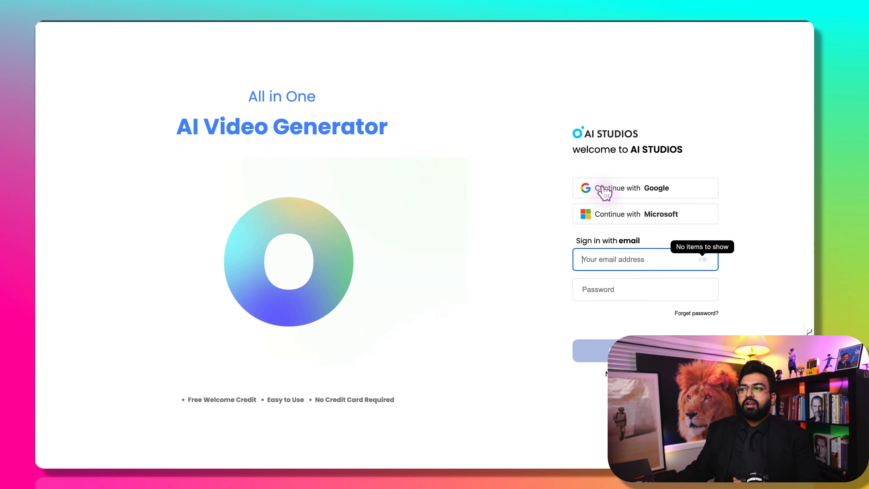
{"action": "left_click", "coordinate": [624, 191]}
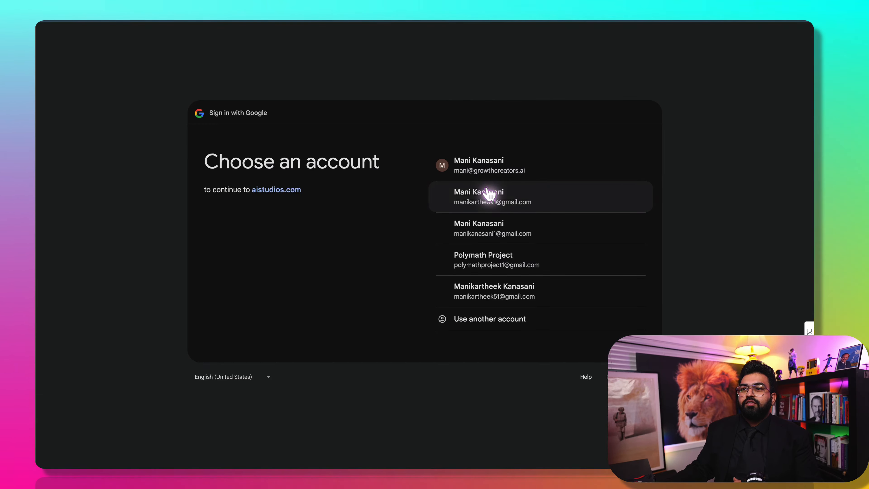
{"action": "left_click", "coordinate": [526, 163]}
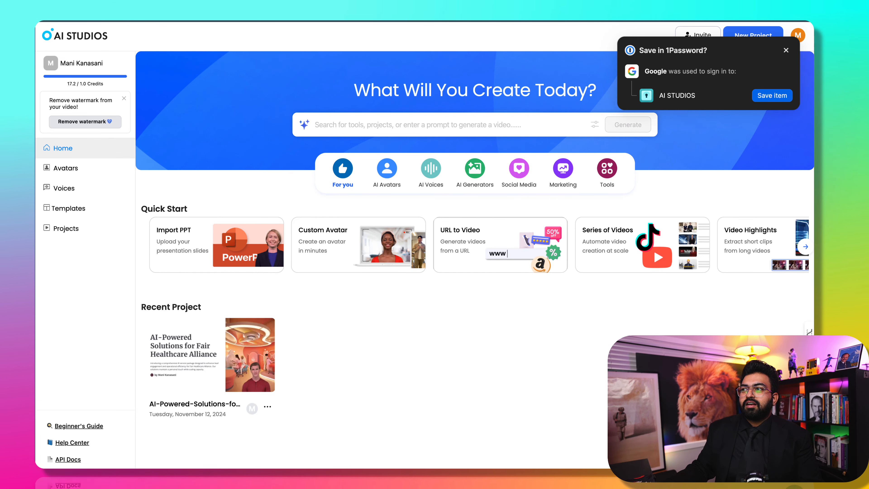
{"action": "left_click", "coordinate": [786, 51]}
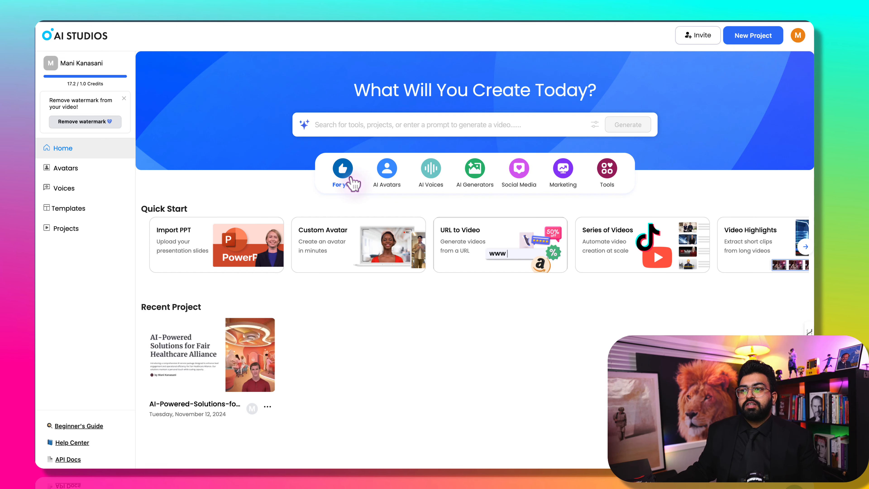
Browse the AI Avatars, AI Voices, AI Generators, Social Media and Marketing tools, and choose Docs to Video
{"action": "left_click", "coordinate": [369, 181]}
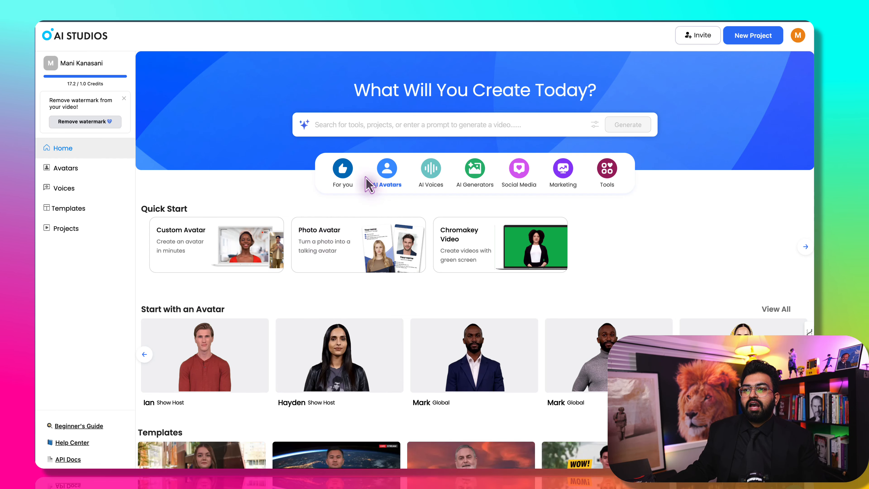
{"action": "left_click", "coordinate": [439, 177]}
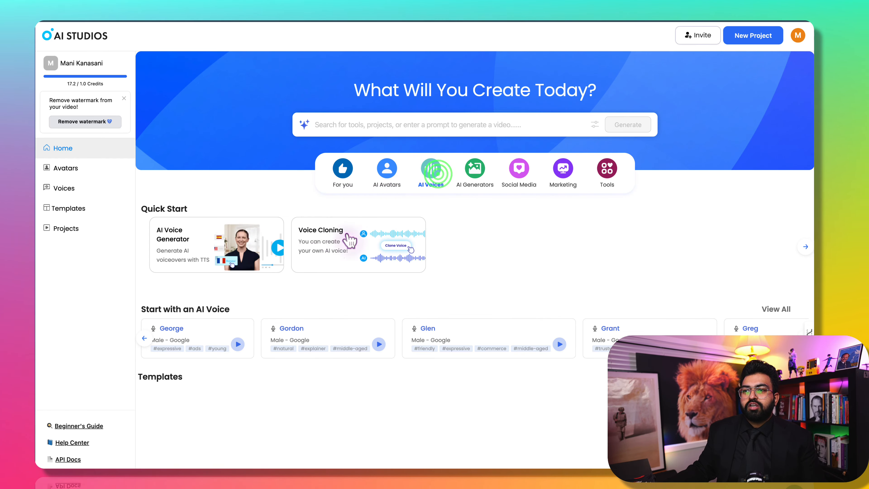
{"action": "left_click", "coordinate": [472, 175]}
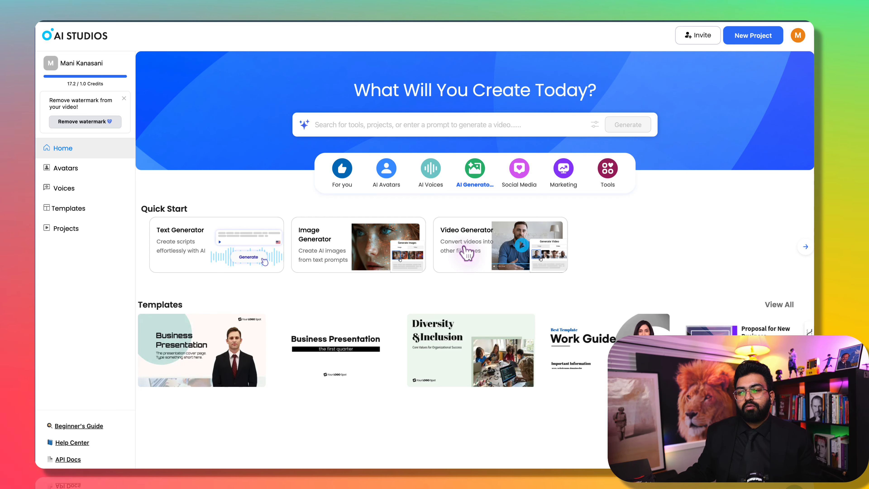
{"action": "left_click", "coordinate": [521, 179]}
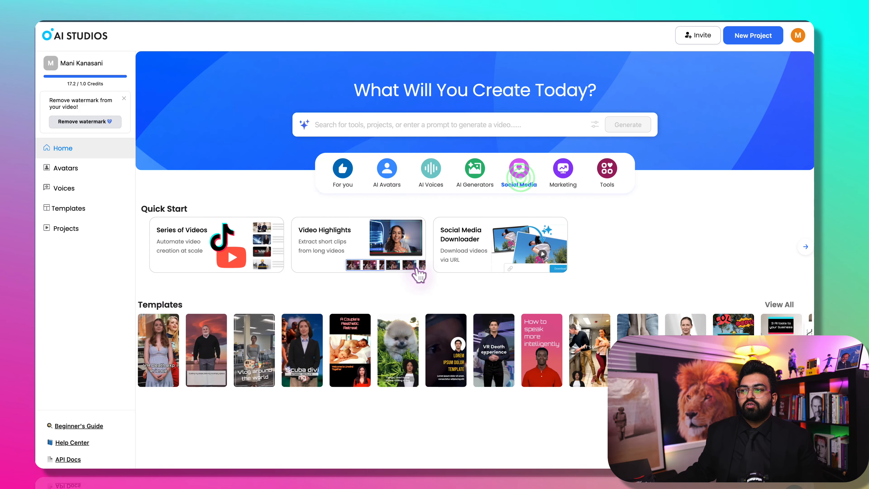
{"action": "left_click", "coordinate": [569, 182]}
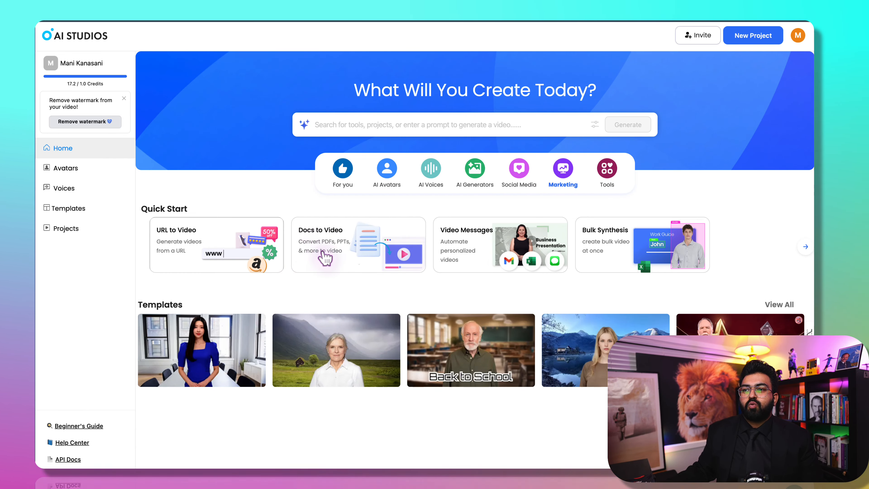
{"action": "left_click", "coordinate": [342, 246]}
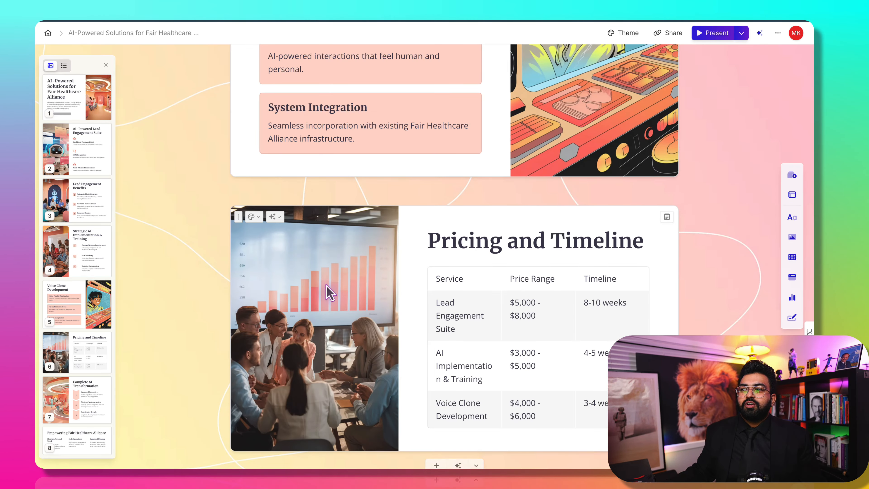
Review the Fair Healthcare Alliance presentation in Gamma, covering the voice clone, pricing and timeline, and closing slides
{"action": "scroll", "coordinate": [319, 298], "scroll_direction": "down", "scroll_amount": 3}
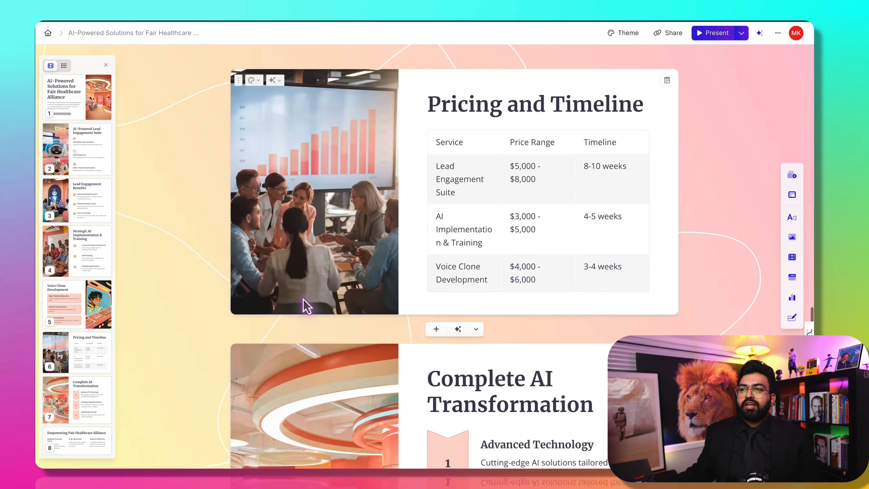
{"action": "scroll", "coordinate": [307, 306], "scroll_direction": "up", "scroll_amount": 10}
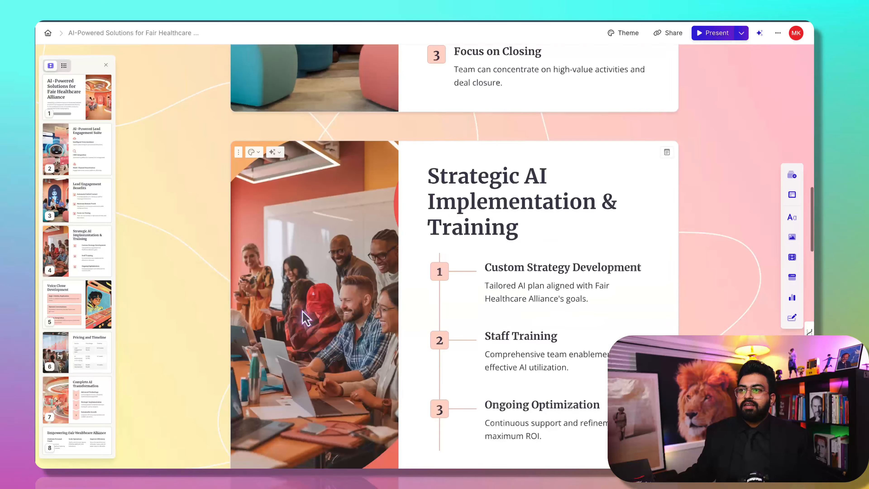
{"action": "scroll", "coordinate": [341, 250], "scroll_direction": "down", "scroll_amount": 15}
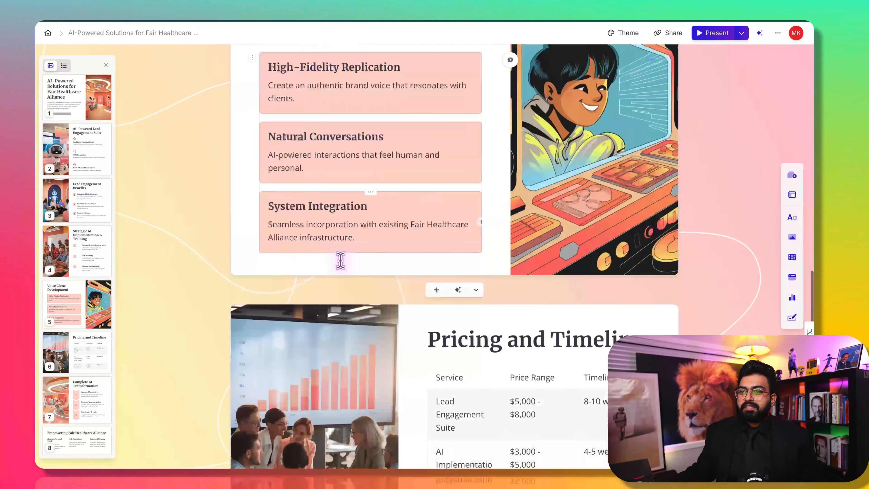
{"action": "scroll", "coordinate": [341, 260], "scroll_direction": "down", "scroll_amount": 10}
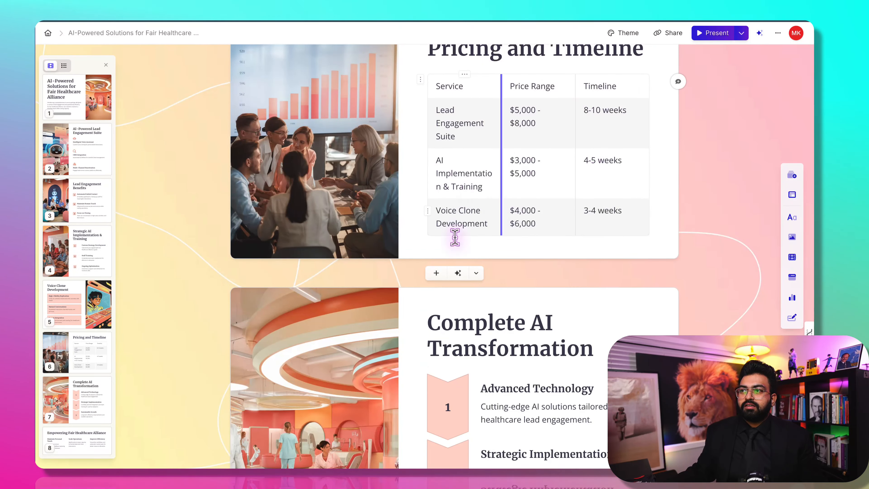
{"action": "scroll", "coordinate": [428, 267], "scroll_direction": "down", "scroll_amount": 5}
{"action": "scroll", "coordinate": [422, 191], "scroll_direction": "down", "scroll_amount": 5}
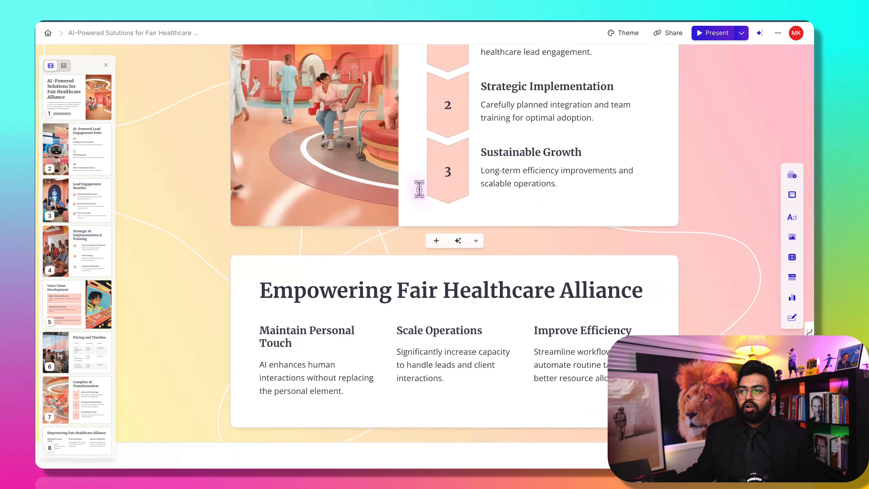
{"action": "scroll", "coordinate": [418, 192], "scroll_direction": "up", "scroll_amount": 15}
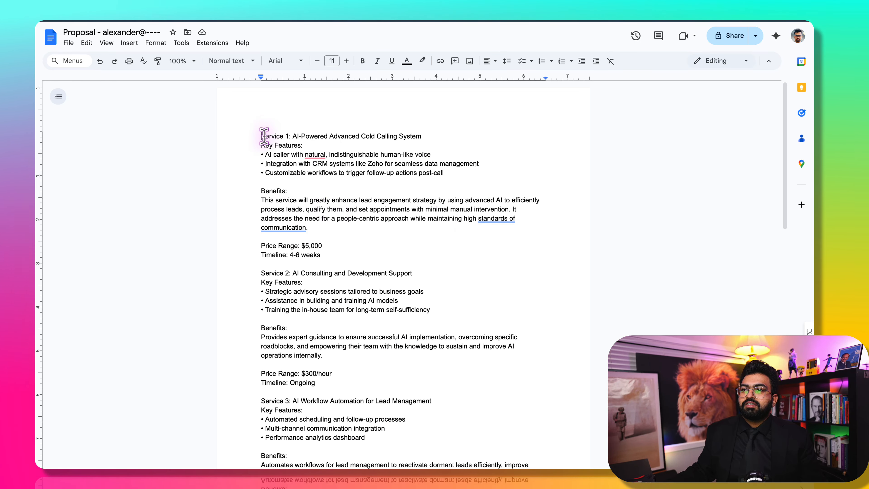
Switch to the proposal in Google Docs and copy its full text from Service 1 through the Summary
{"action": "left_click_drag", "start_coordinate": [261, 136], "coordinate": [439, 416]}
{"action": "right_click", "coordinate": [362, 393]}
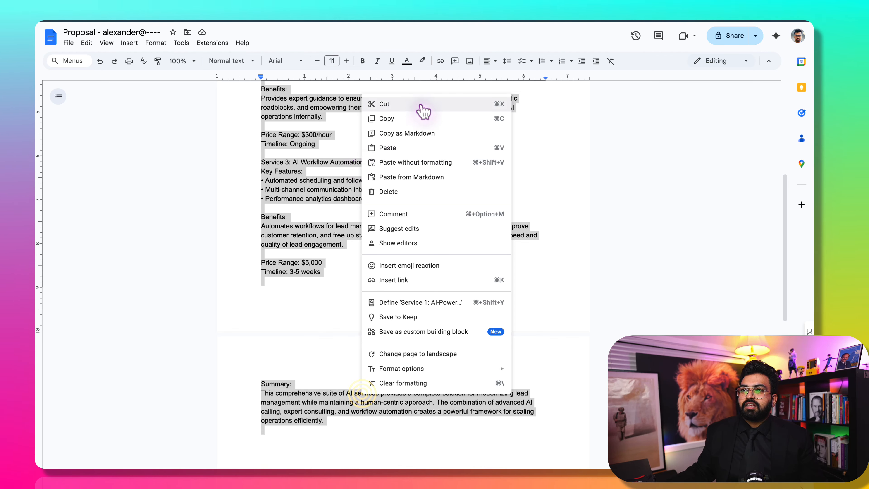
{"action": "left_click", "coordinate": [408, 116]}
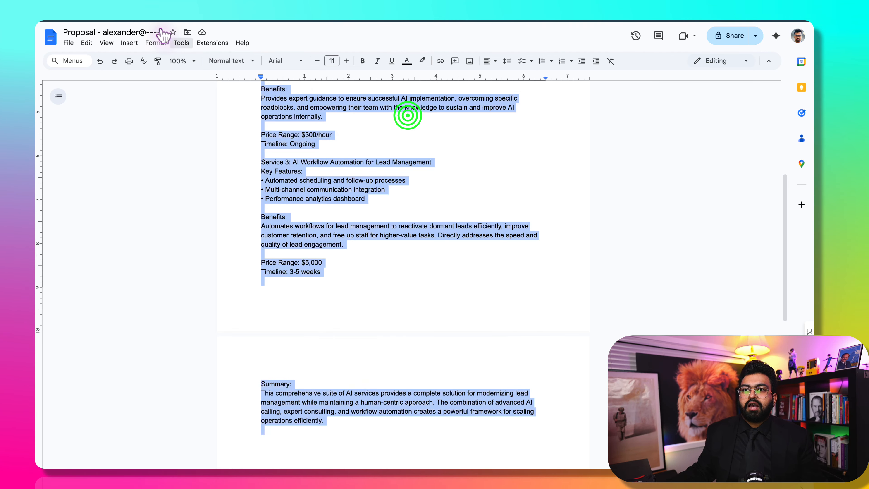
Rename the proposal document as Proposal 11
{"action": "left_click", "coordinate": [68, 43]}
{"action": "left_click", "coordinate": [90, 30]}
{"action": "left_click", "coordinate": [99, 32]}
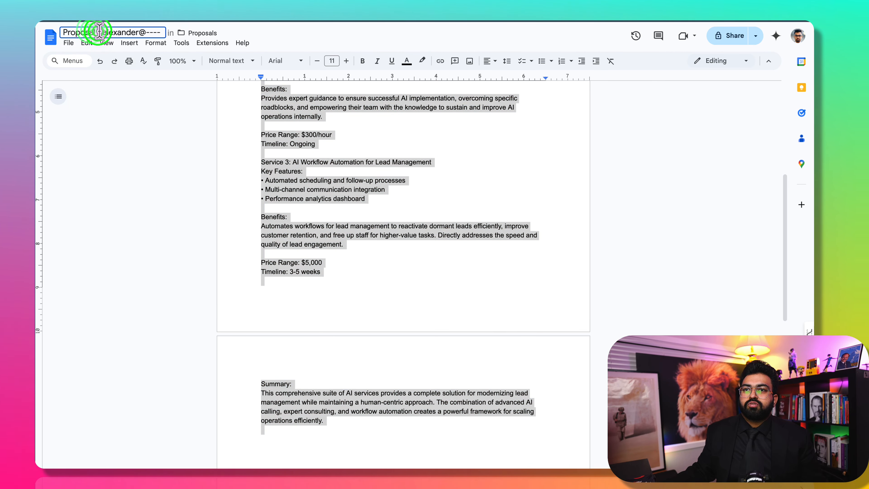
{"action": "type", "text": "11"}
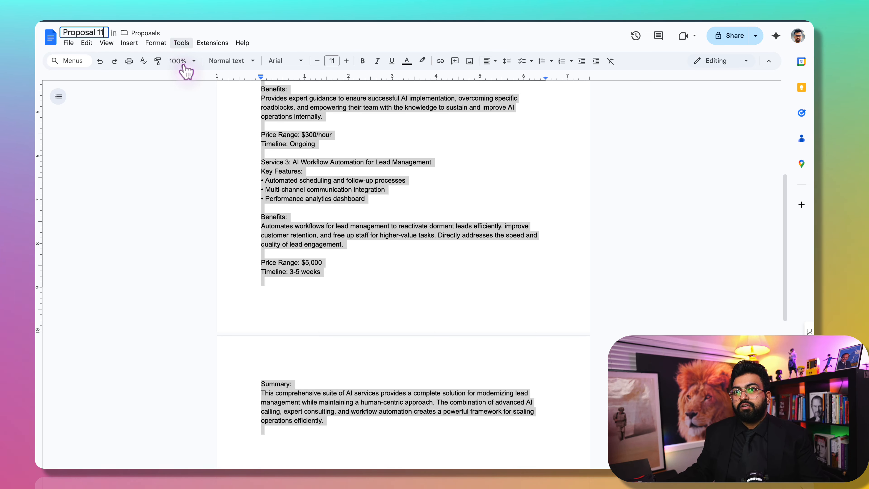
{"action": "left_click", "coordinate": [121, 152]}
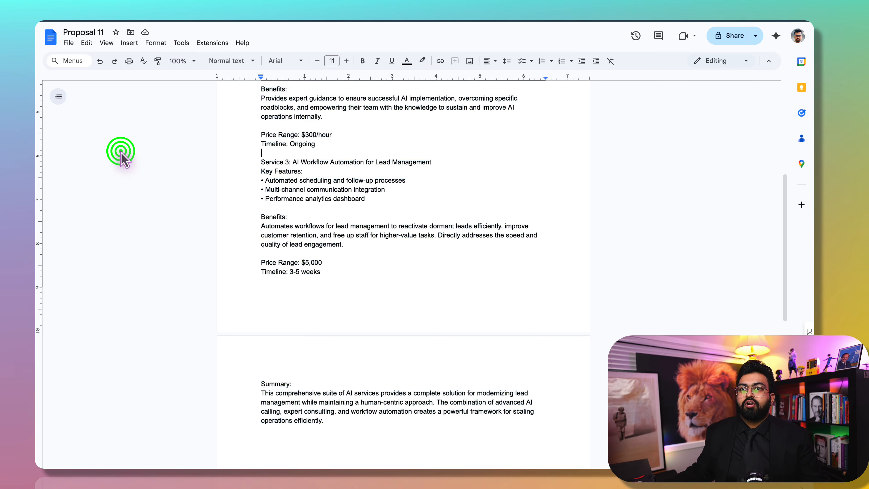
Download the proposal as a PDF document
{"action": "left_click", "coordinate": [69, 43]}
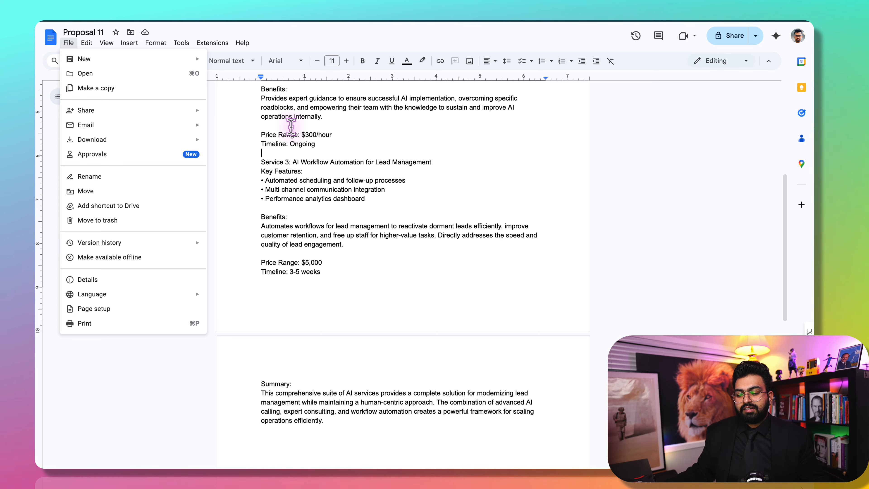
{"action": "mouse_move", "coordinate": [132, 142]}
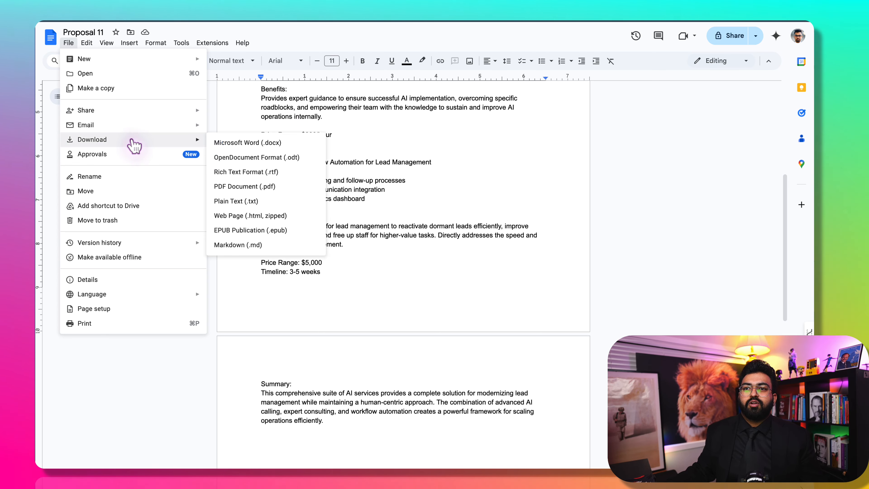
{"action": "left_click", "coordinate": [252, 185]}
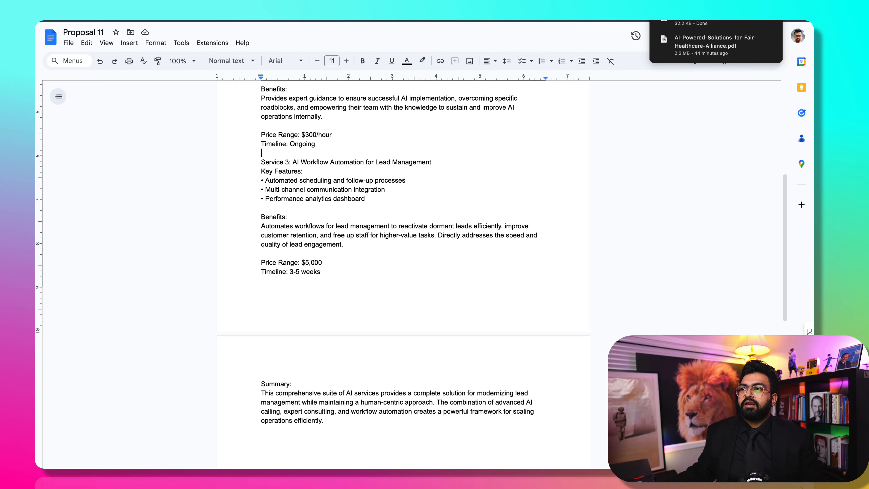
Switch to Gamma, start a new AI creation from an imported file and upload Proposal 11.pdf
{"action": "key", "text": "ctrl+shift+Tab"}
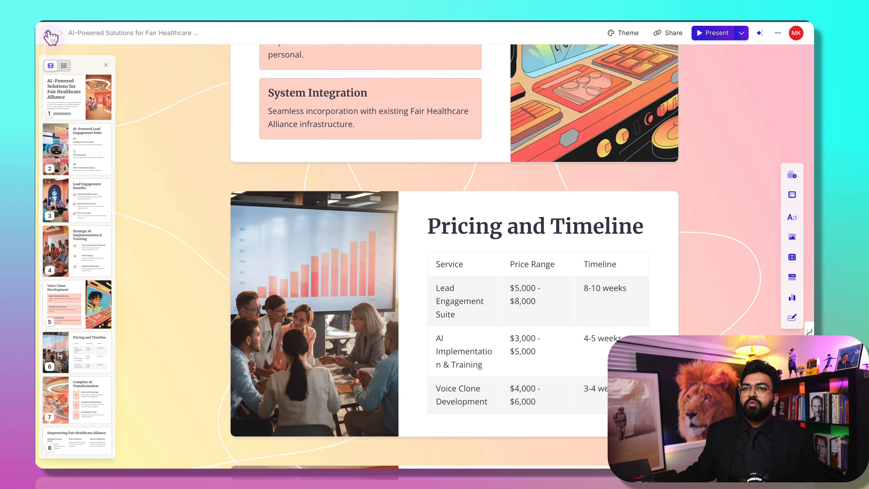
{"action": "left_click", "coordinate": [50, 36]}
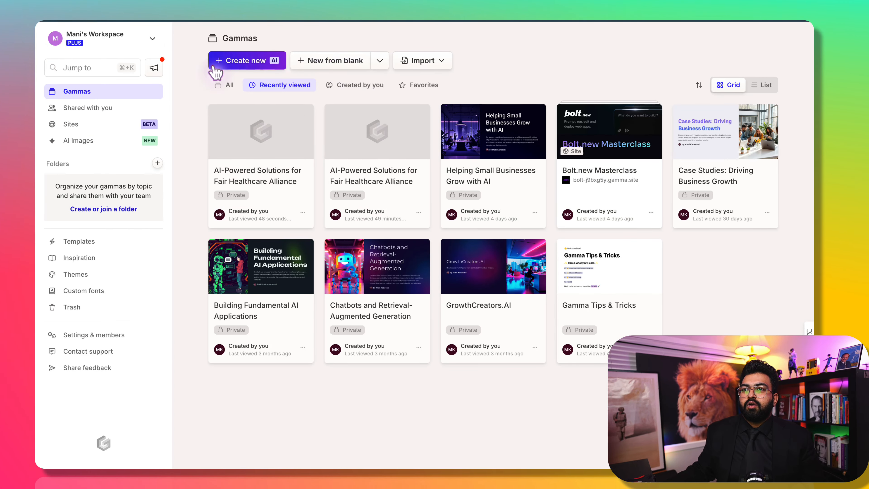
{"action": "left_click", "coordinate": [276, 61]}
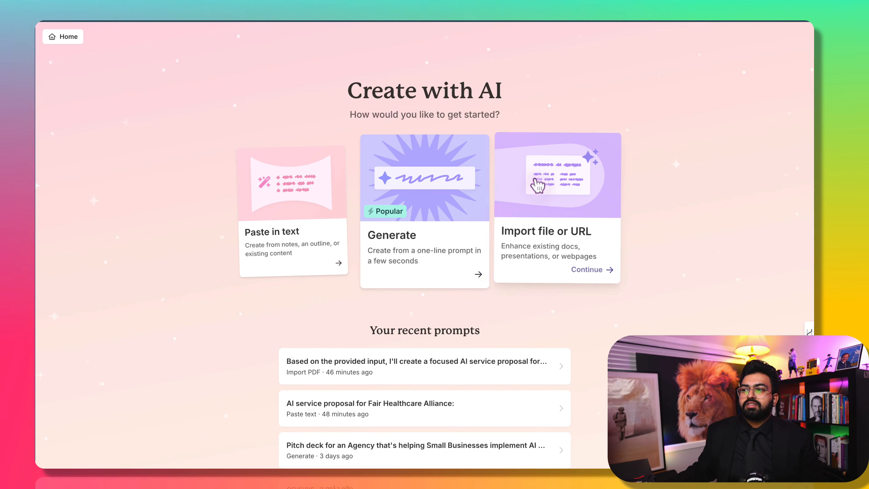
{"action": "left_click", "coordinate": [546, 206]}
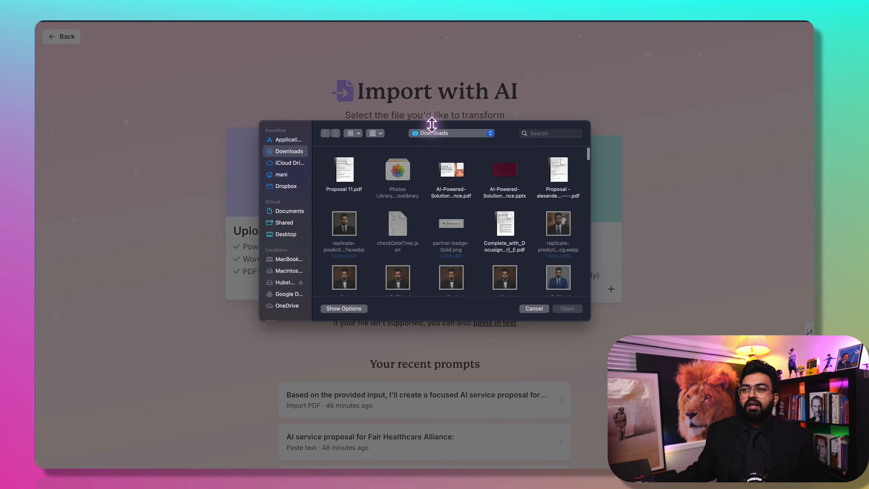
{"action": "left_click", "coordinate": [346, 174]}
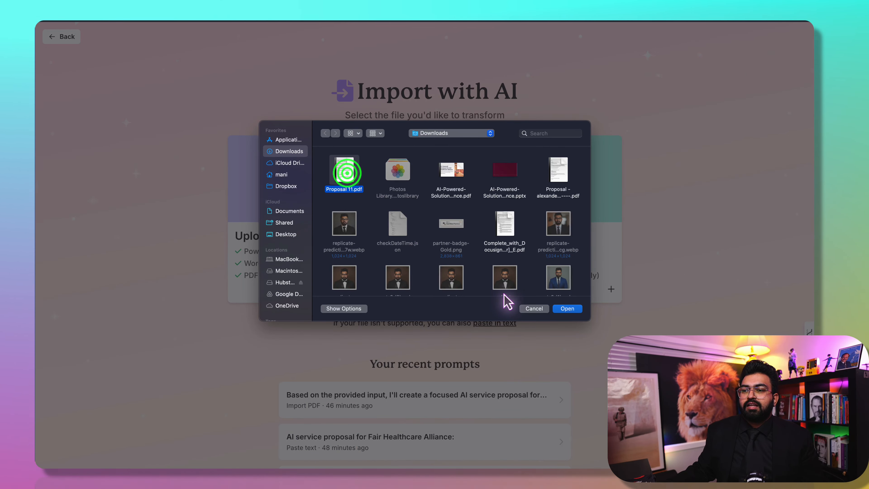
{"action": "left_click", "coordinate": [568, 310]}
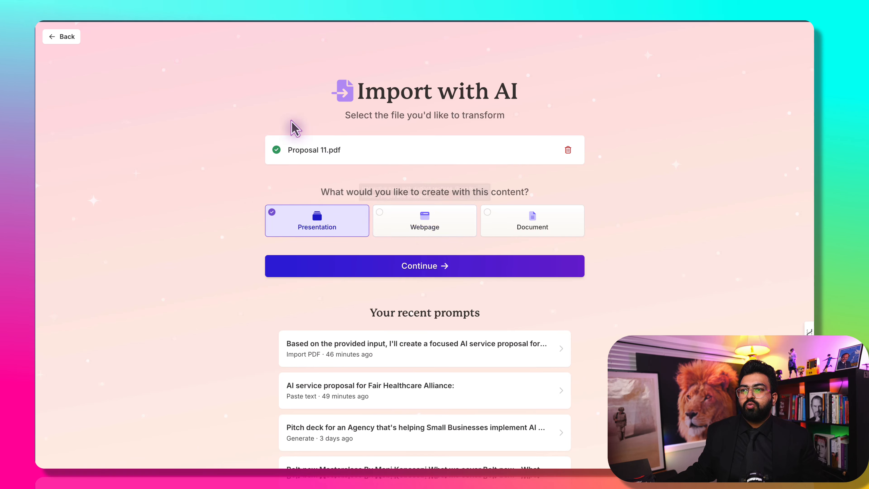
Continue with the Presentation format, check the imported text, keep 8 cards and generate the deck with the dark purple theme
{"action": "left_click", "coordinate": [368, 264]}
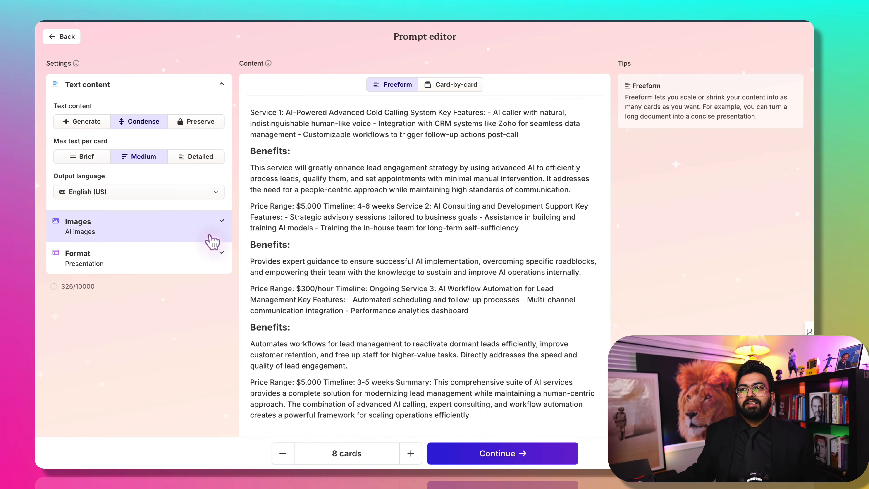
{"action": "scroll", "coordinate": [320, 198], "scroll_direction": "down", "scroll_amount": 3}
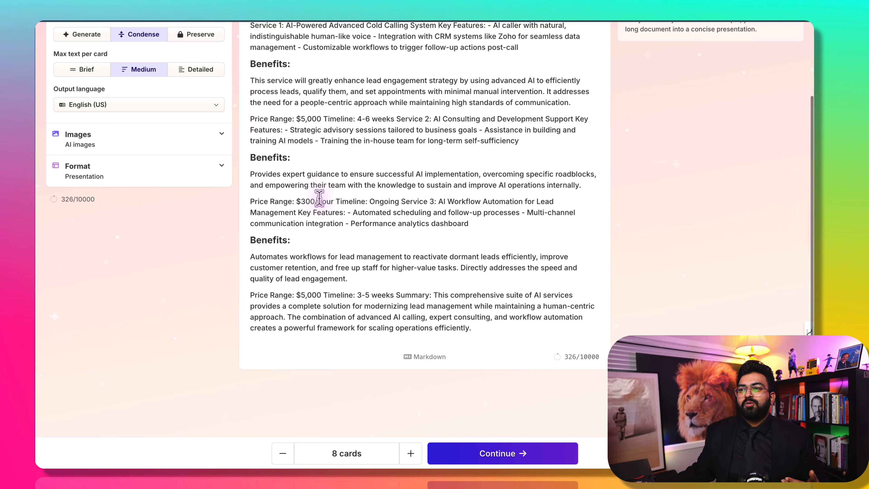
{"action": "scroll", "coordinate": [319, 197], "scroll_direction": "up", "scroll_amount": 2}
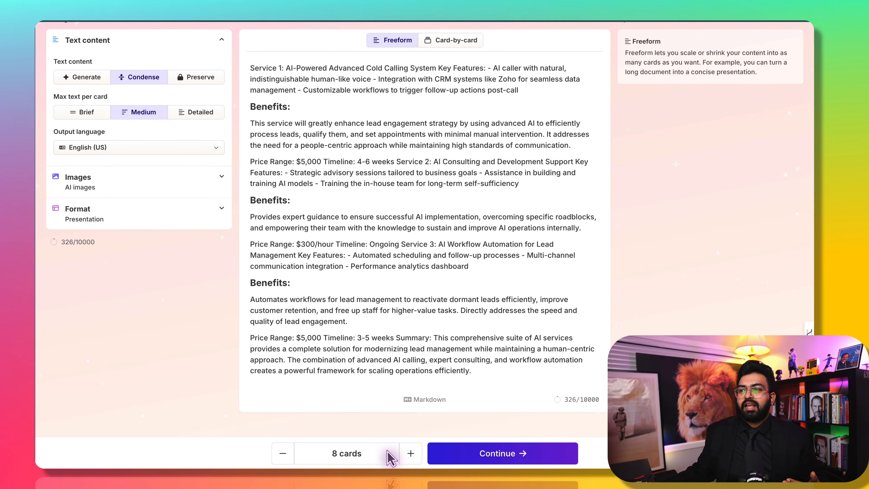
{"action": "scroll", "coordinate": [390, 459], "scroll_direction": "up", "scroll_amount": 2}
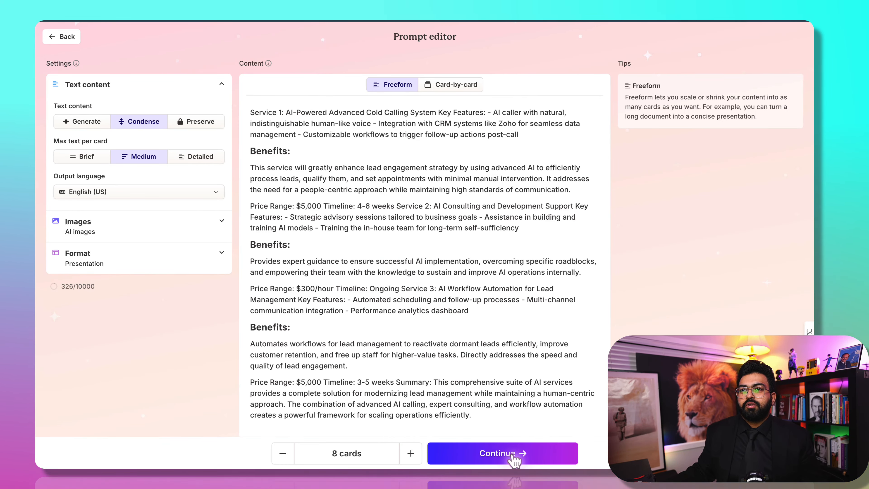
{"action": "left_click", "coordinate": [512, 455]}
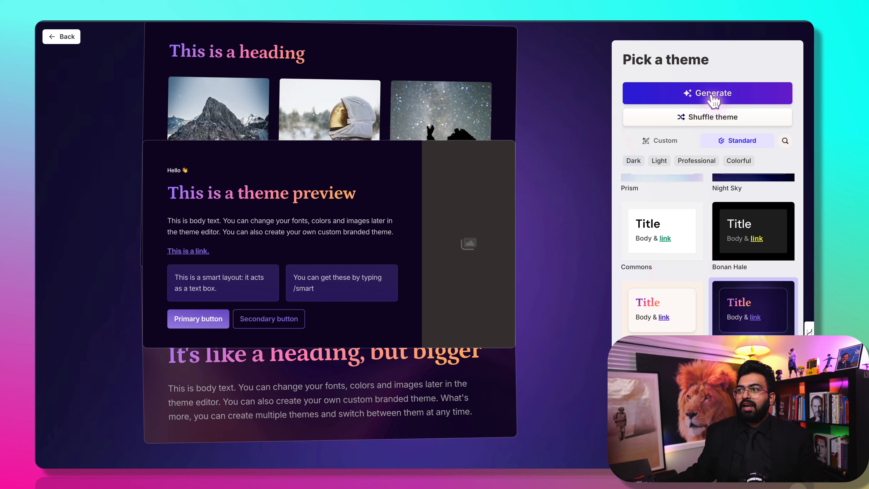
{"action": "left_click", "coordinate": [708, 91]}
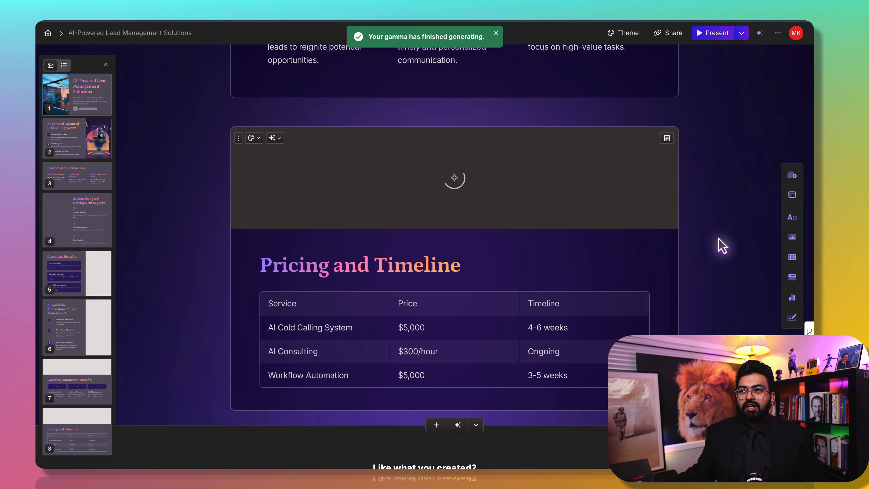
Examine the generated AI-Powered Lead Management Solutions deck from its title slide through the Pricing and Timeline table
{"action": "scroll", "coordinate": [746, 278], "scroll_direction": "down", "scroll_amount": 1}
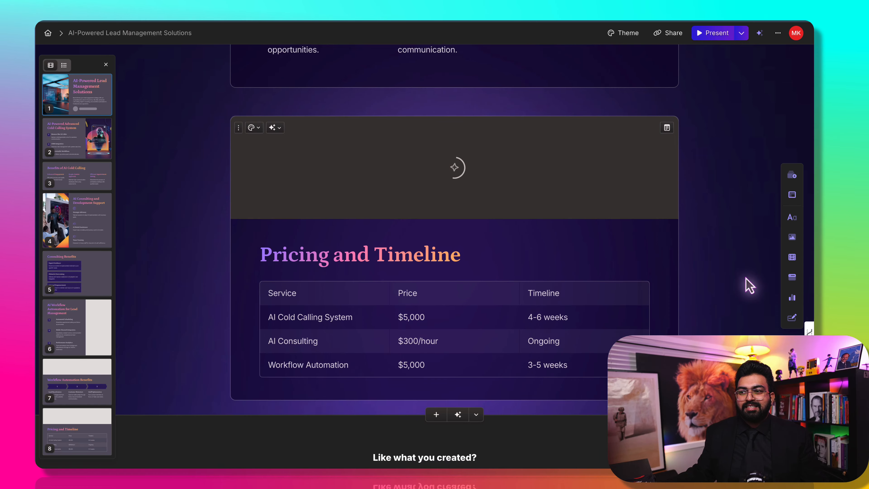
{"action": "scroll", "coordinate": [750, 295], "scroll_direction": "down", "scroll_amount": 5}
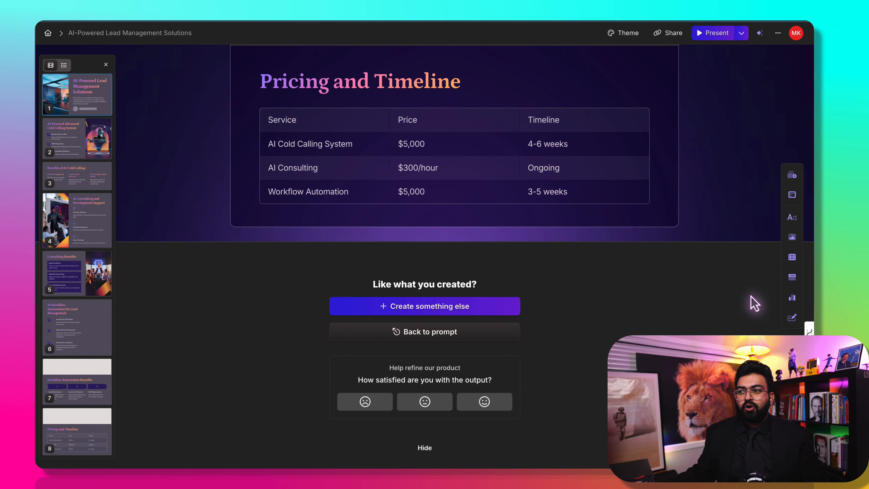
{"action": "scroll", "coordinate": [719, 225], "scroll_direction": "up", "scroll_amount": 10}
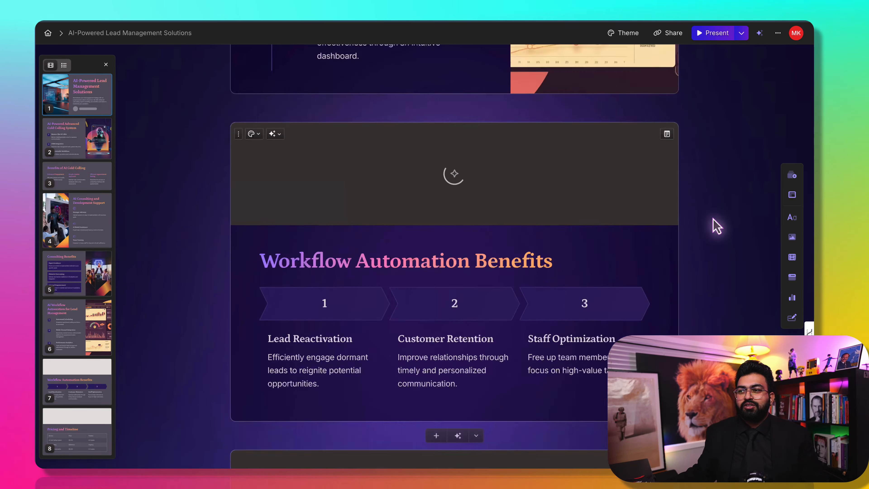
{"action": "scroll", "coordinate": [717, 226], "scroll_direction": "up", "scroll_amount": 12}
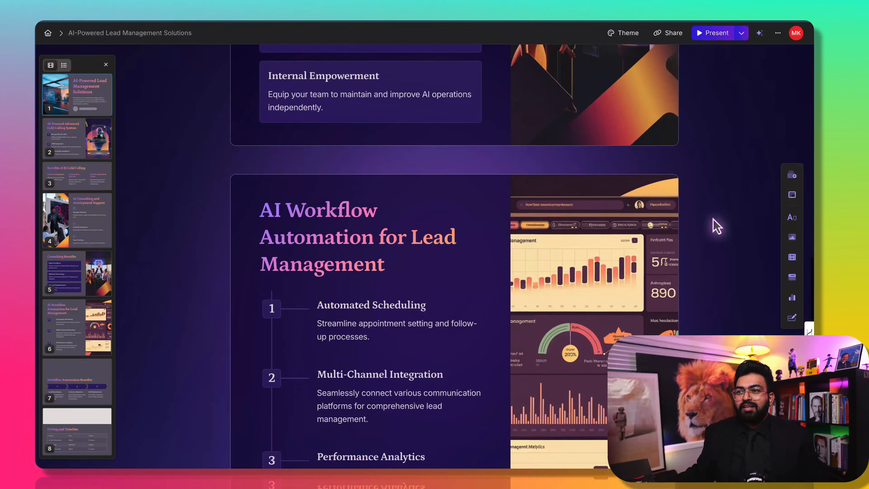
{"action": "scroll", "coordinate": [717, 226], "scroll_direction": "up", "scroll_amount": 10}
{"action": "scroll", "coordinate": [717, 226], "scroll_direction": "up", "scroll_amount": 15}
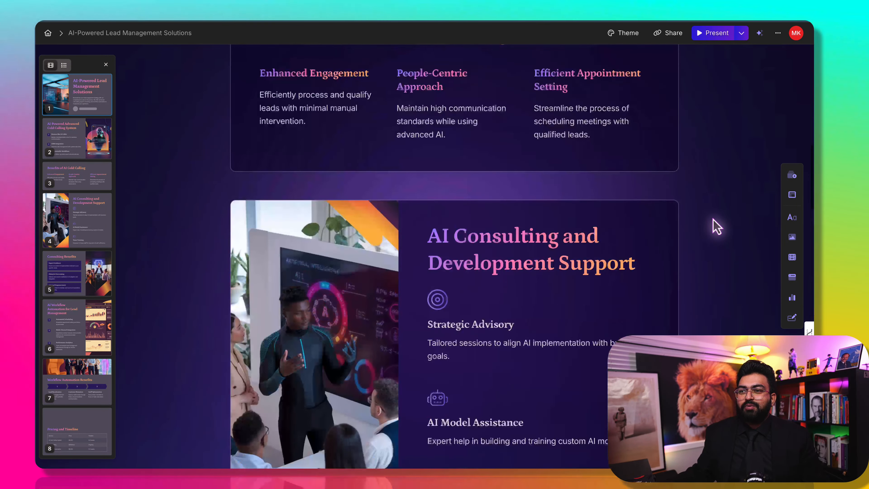
{"action": "scroll", "coordinate": [717, 226], "scroll_direction": "up", "scroll_amount": 12}
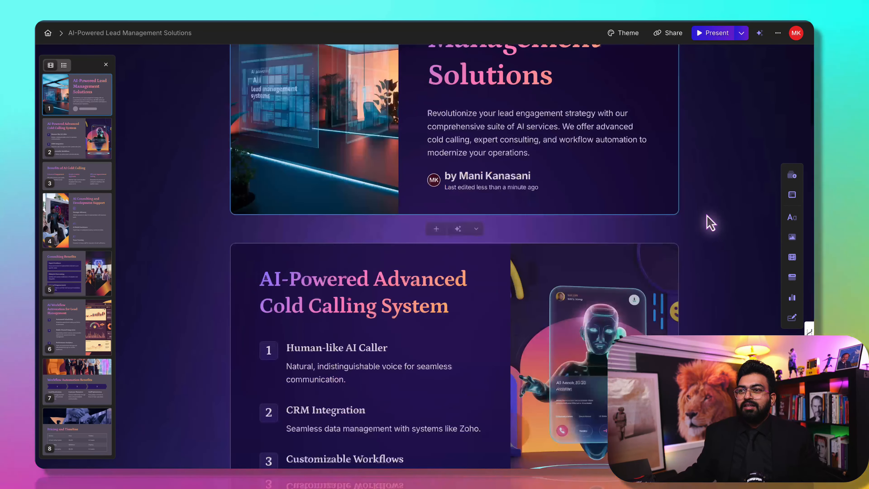
{"action": "scroll", "coordinate": [415, 248], "scroll_direction": "up", "scroll_amount": 3}
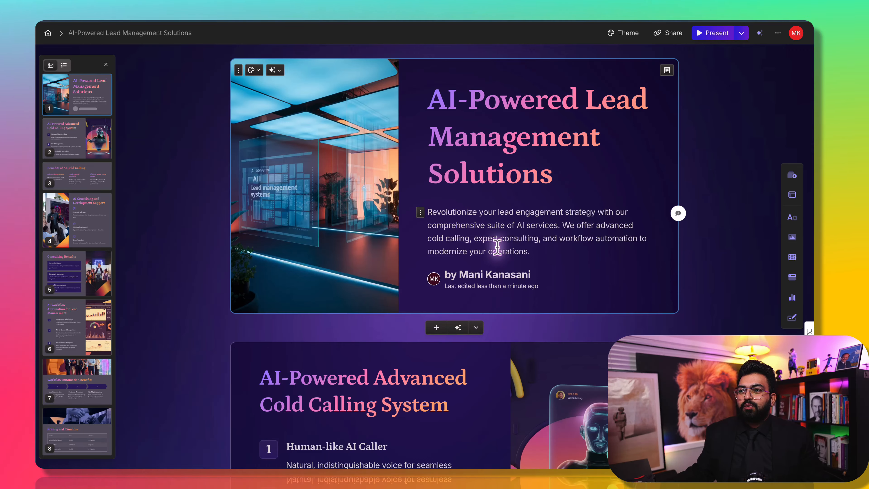
{"action": "scroll", "coordinate": [496, 251], "scroll_direction": "down", "scroll_amount": 1}
{"action": "scroll", "coordinate": [498, 253], "scroll_direction": "down", "scroll_amount": 20}
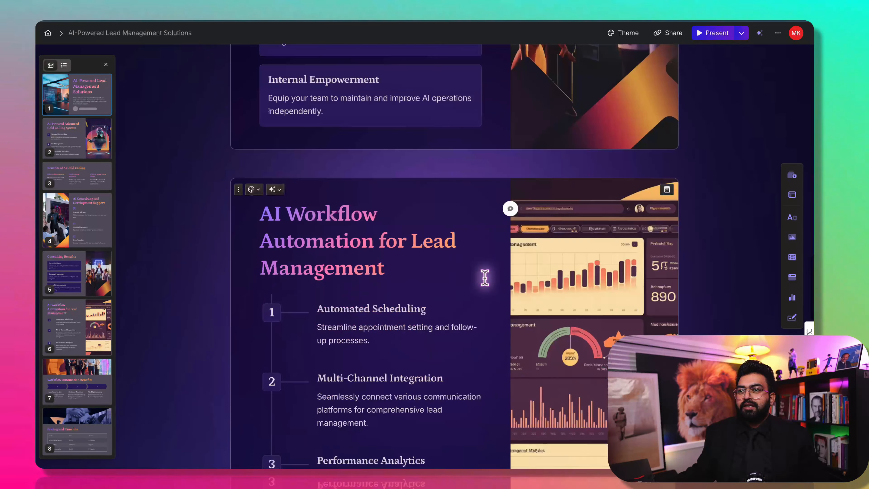
{"action": "scroll", "coordinate": [484, 277], "scroll_direction": "down", "scroll_amount": 10}
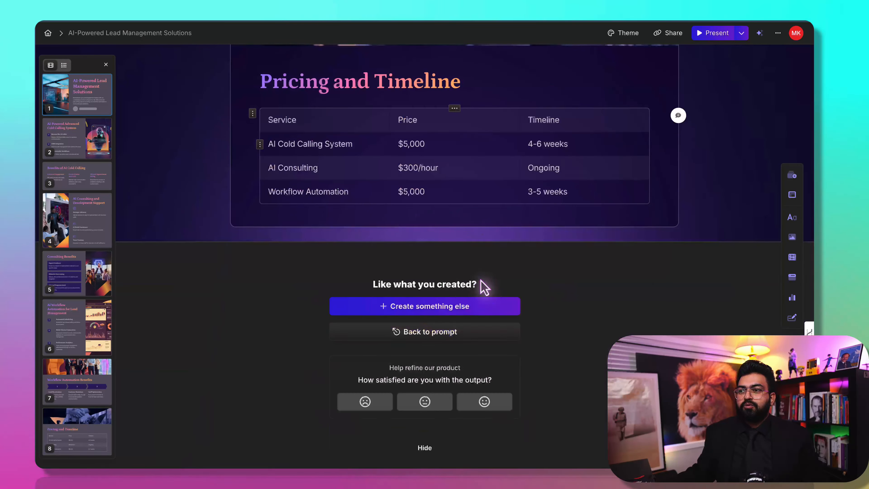
Review the generated deck's slides again, from the Pricing and Timeline table back to the title slide
{"action": "scroll", "coordinate": [439, 255], "scroll_direction": "up", "scroll_amount": 5}
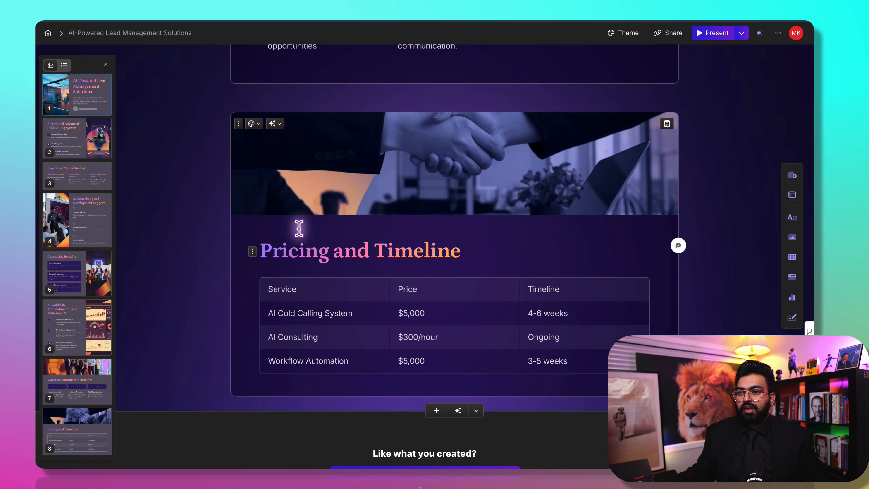
{"action": "scroll", "coordinate": [357, 247], "scroll_direction": "up", "scroll_amount": 20}
{"action": "scroll", "coordinate": [358, 253], "scroll_direction": "up", "scroll_amount": 4}
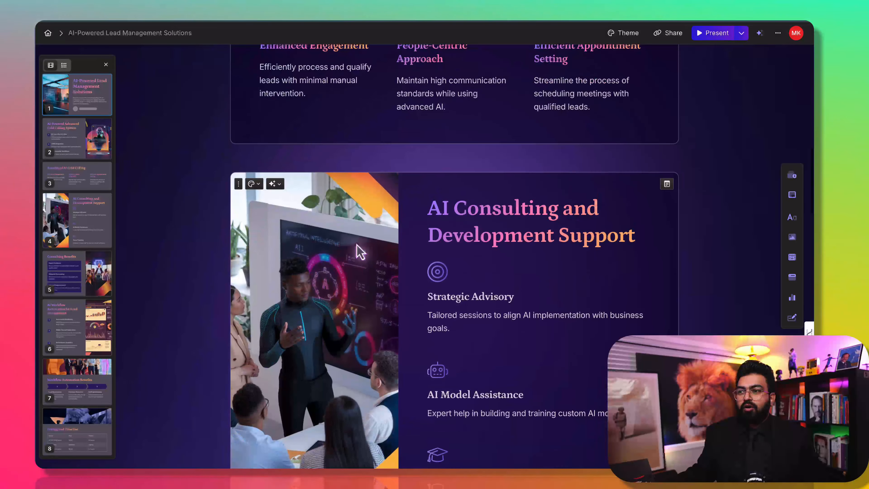
{"action": "scroll", "coordinate": [495, 405], "scroll_direction": "down", "scroll_amount": 12}
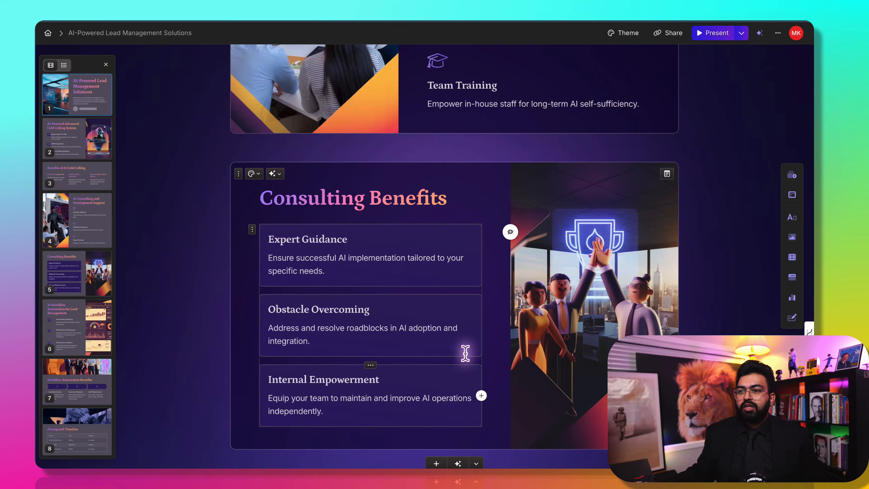
{"action": "scroll", "coordinate": [303, 252], "scroll_direction": "down", "scroll_amount": 8}
{"action": "scroll", "coordinate": [327, 308], "scroll_direction": "down", "scroll_amount": 5}
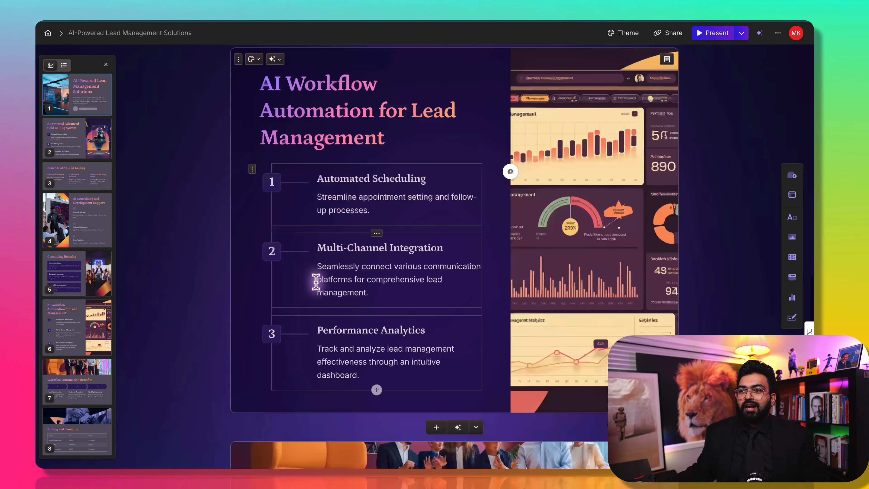
{"action": "scroll", "coordinate": [364, 205], "scroll_direction": "up", "scroll_amount": 20}
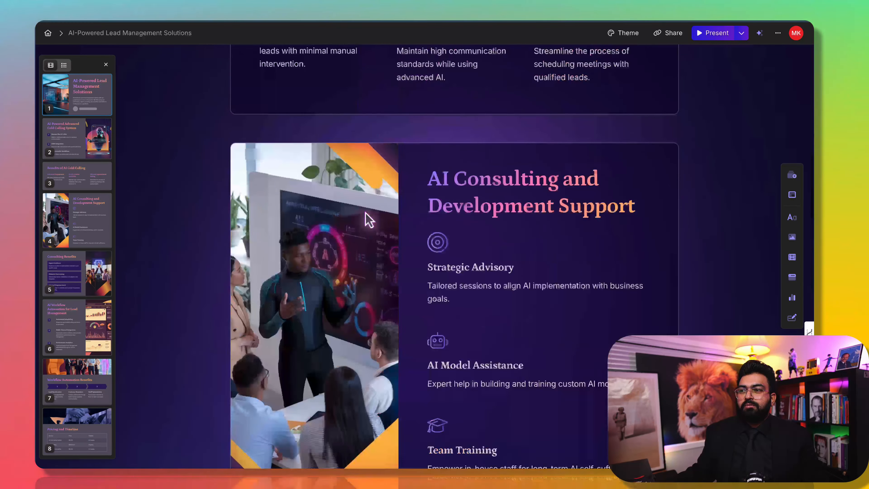
{"action": "scroll", "coordinate": [368, 221], "scroll_direction": "up", "scroll_amount": 20}
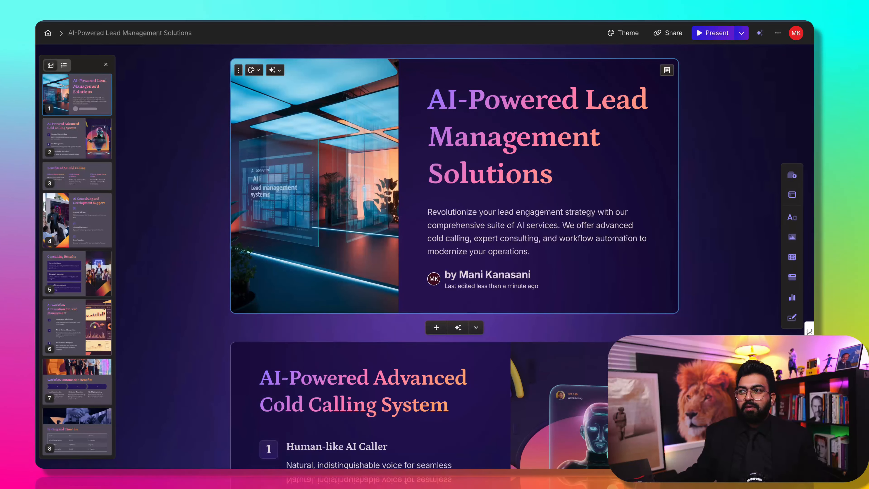
Export the AI-Powered Lead Management Solutions deck to PDF
{"action": "left_click", "coordinate": [743, 33]}
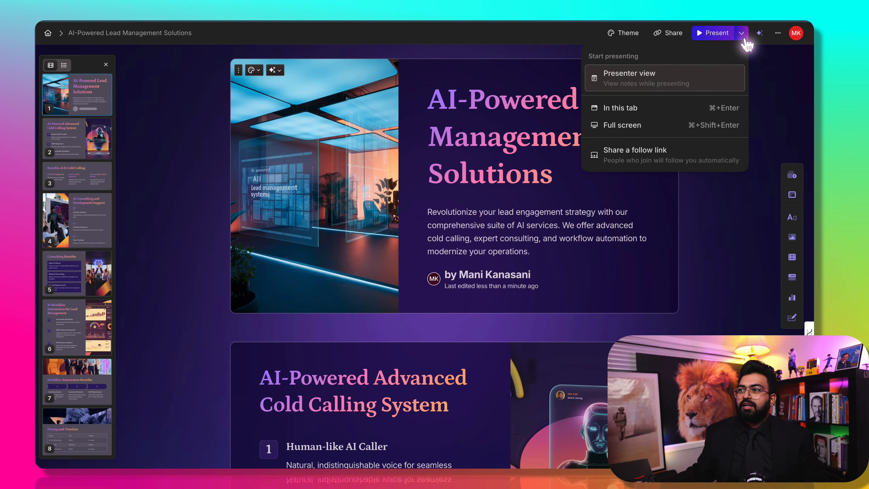
{"action": "left_click", "coordinate": [784, 33]}
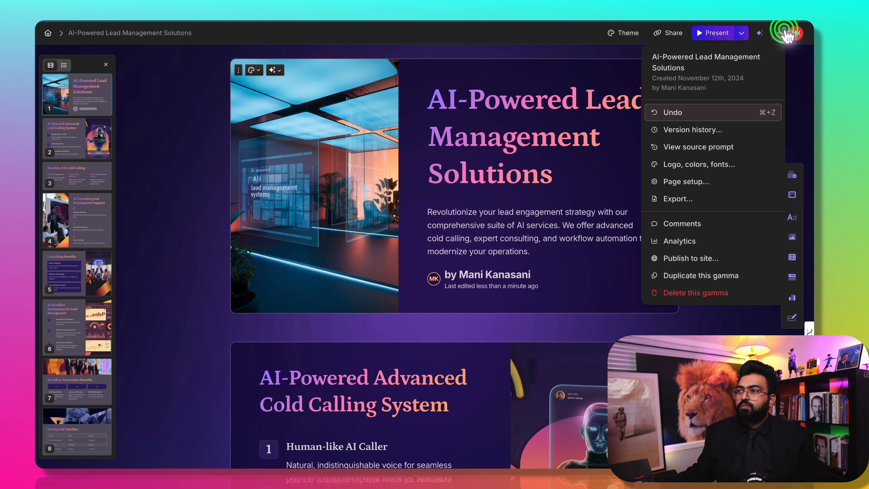
{"action": "left_click", "coordinate": [697, 200]}
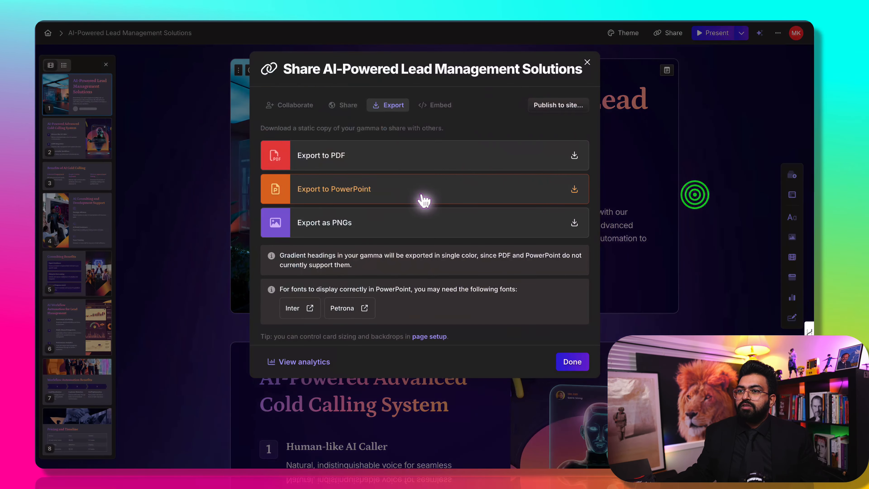
{"action": "left_click", "coordinate": [342, 152]}
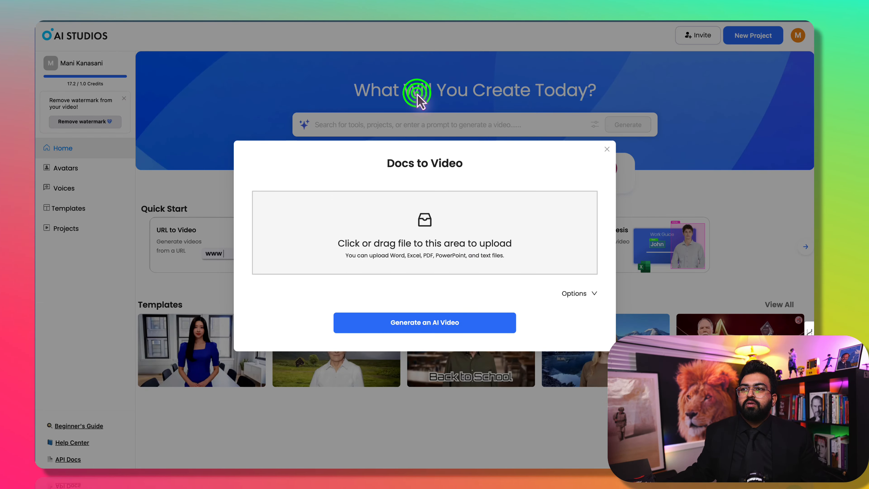
In AI Studios, start a Docs to Video project and upload AI-Powered-Lead-Management-Solutions.pdf from Downloads
{"action": "left_click", "coordinate": [418, 97]}
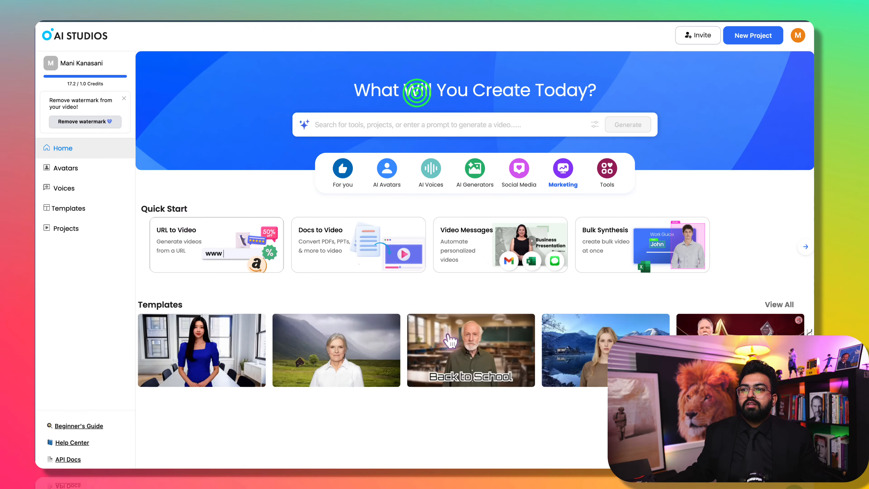
{"action": "left_click", "coordinate": [350, 253]}
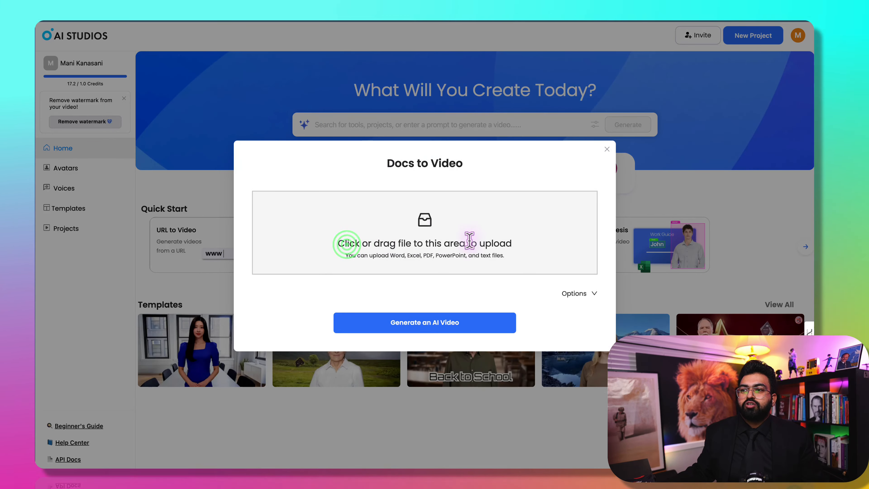
{"action": "left_click", "coordinate": [431, 245]}
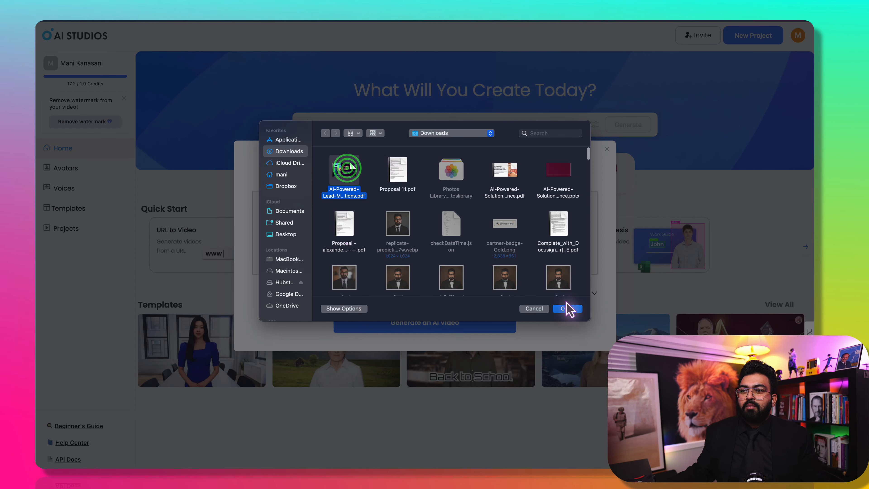
{"action": "left_click", "coordinate": [580, 307]}
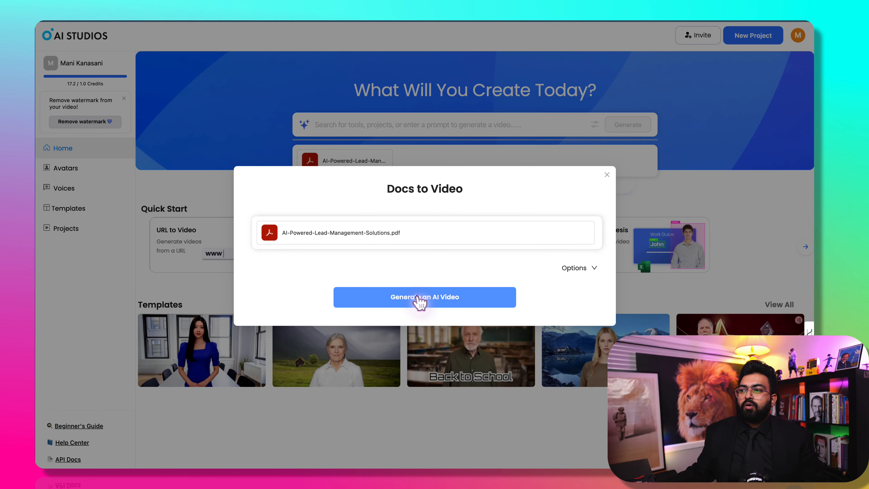
Expand the video options, set the goal to Business, and keep Duration and Speed on Auto
{"action": "left_click", "coordinate": [574, 268]}
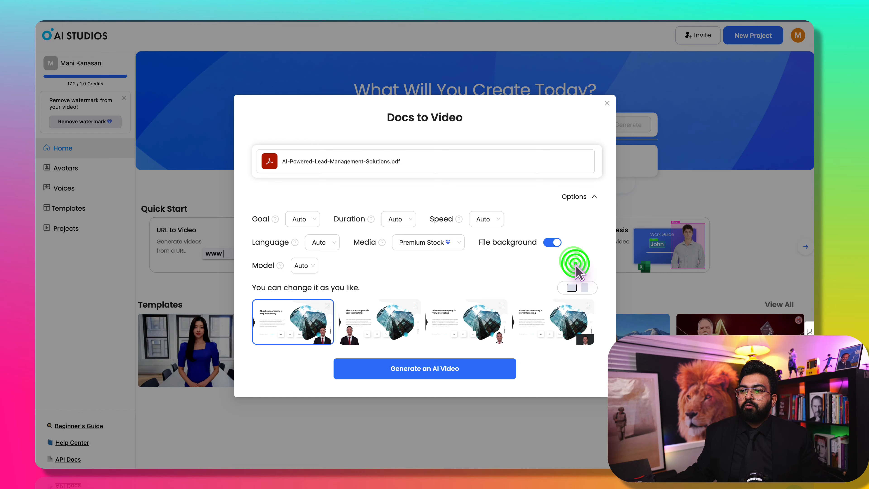
{"action": "left_click", "coordinate": [299, 221]}
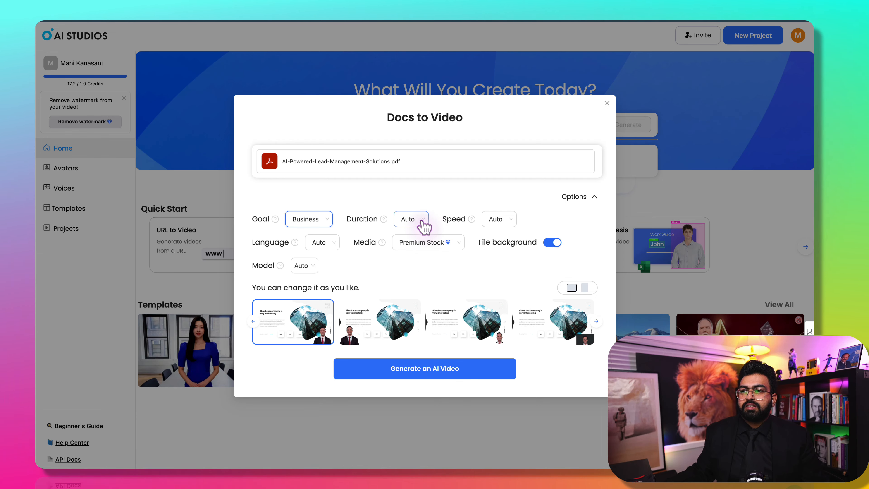
{"action": "left_click", "coordinate": [421, 221]}
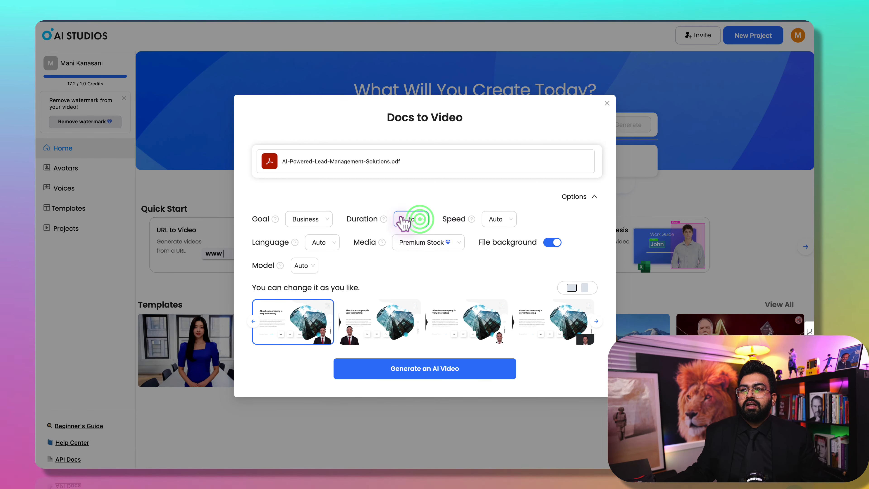
{"action": "left_click", "coordinate": [416, 222]}
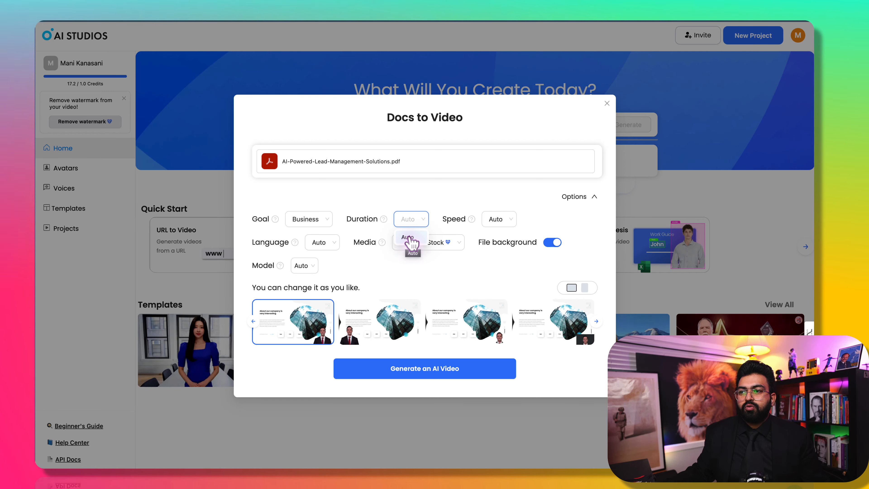
{"action": "left_click", "coordinate": [414, 219]}
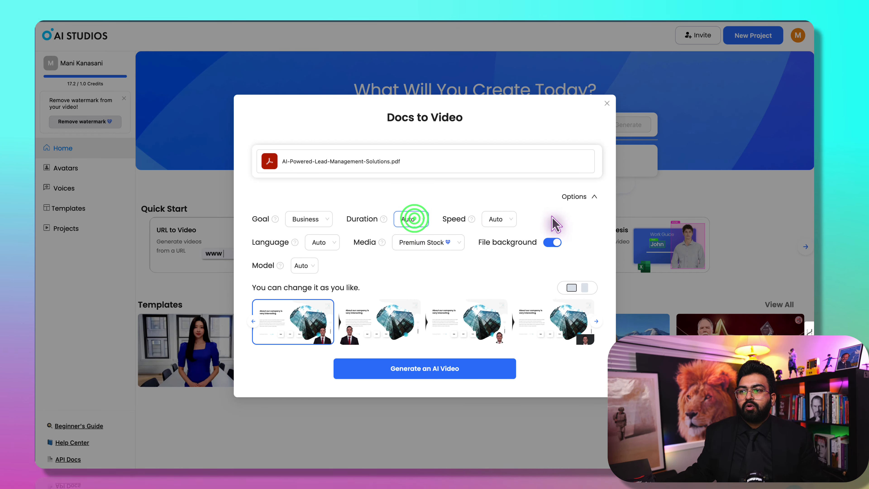
{"action": "left_click", "coordinate": [502, 218]}
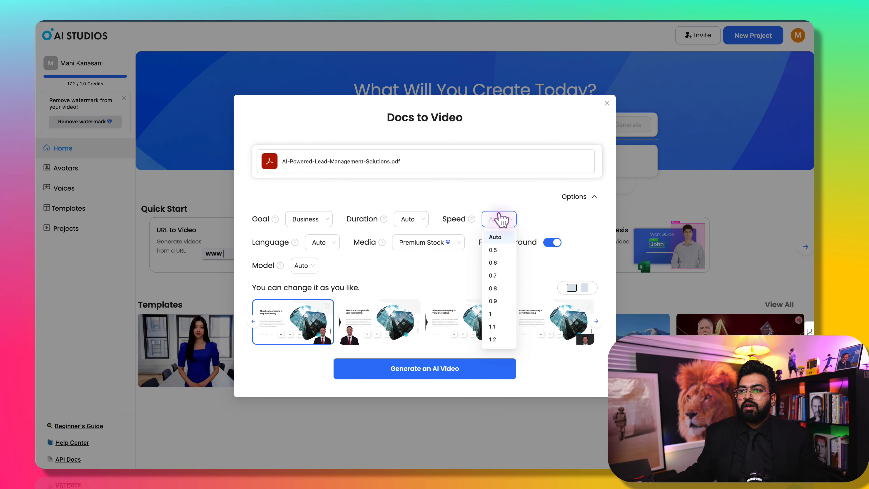
{"action": "left_click", "coordinate": [499, 216]}
Browse the available video languages and keep Language on Auto
{"action": "left_click", "coordinate": [329, 237]}
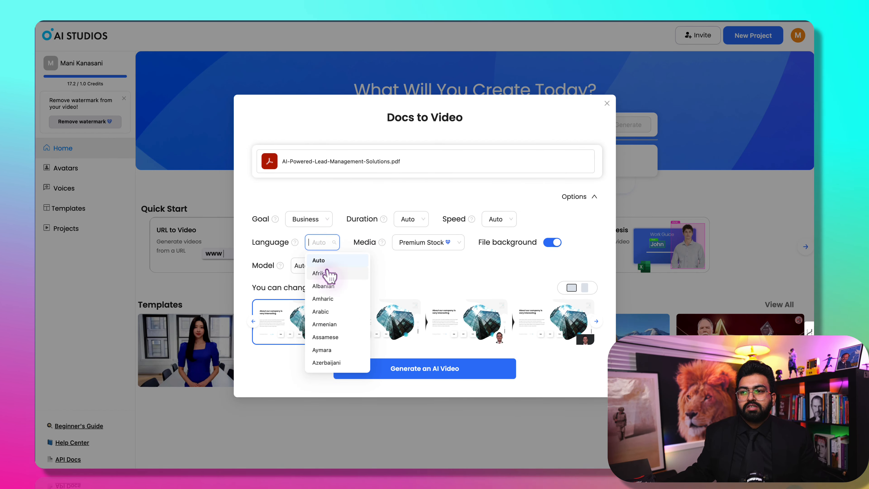
{"action": "scroll", "coordinate": [335, 307], "scroll_direction": "down", "scroll_amount": 1}
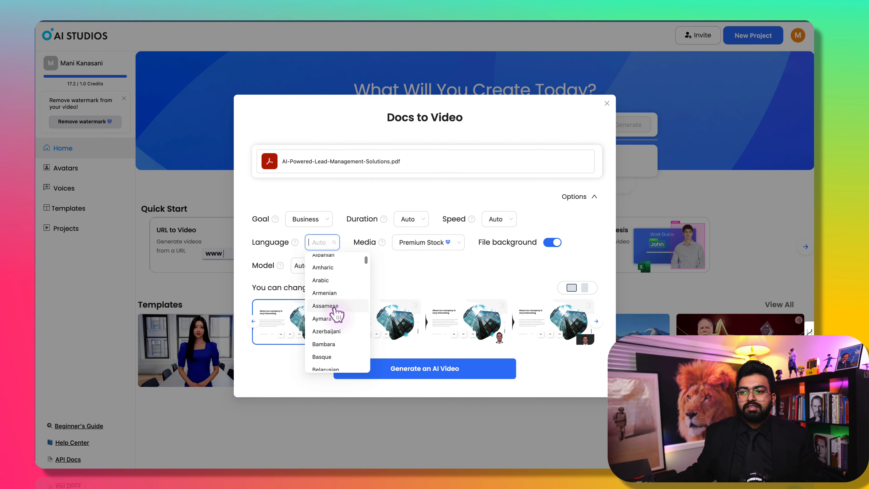
{"action": "scroll", "coordinate": [335, 308], "scroll_direction": "down", "scroll_amount": 3}
{"action": "scroll", "coordinate": [334, 315], "scroll_direction": "down", "scroll_amount": 1}
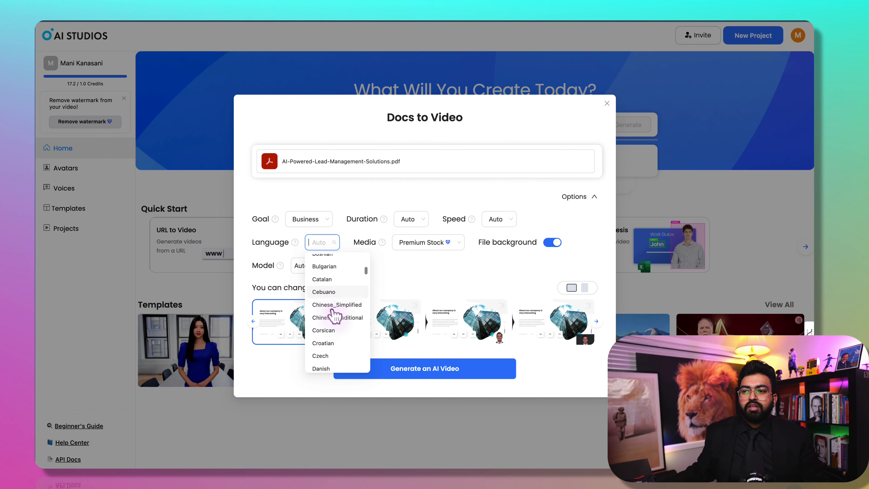
{"action": "scroll", "coordinate": [333, 316], "scroll_direction": "up", "scroll_amount": 6}
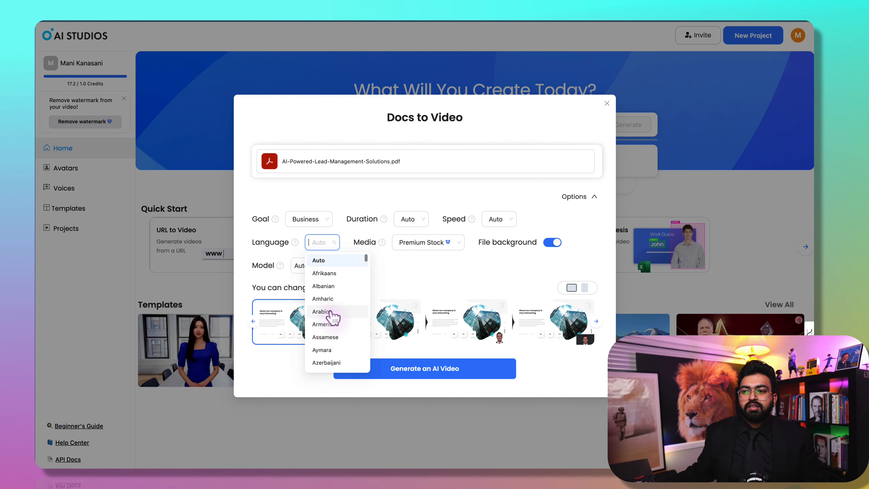
{"action": "left_click", "coordinate": [327, 261]}
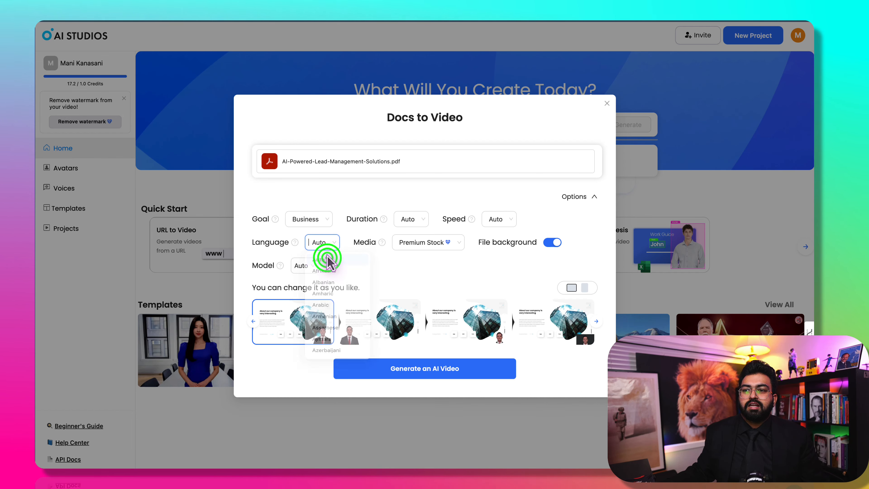
Keep Premium Stock media, set the model to AI Avatar with the man in the red sweater, and generate the AI video
{"action": "left_click", "coordinate": [418, 243]}
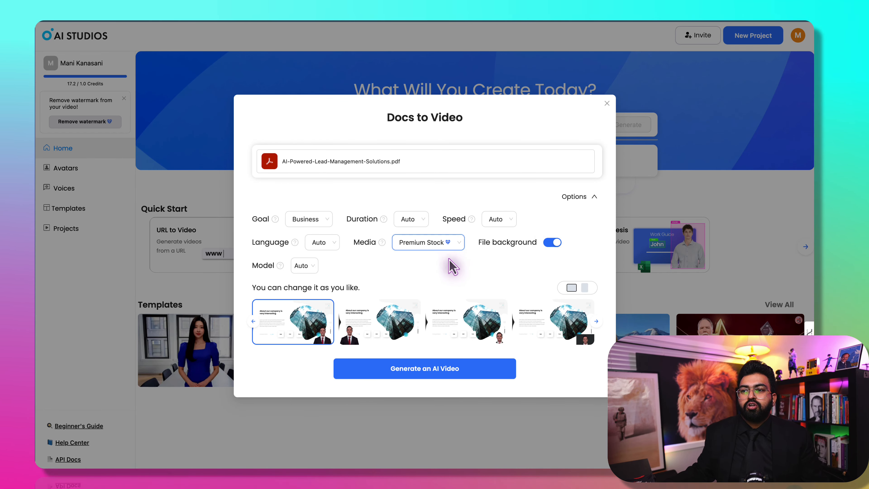
{"action": "left_click", "coordinate": [300, 266]}
{"action": "left_click", "coordinate": [309, 309]}
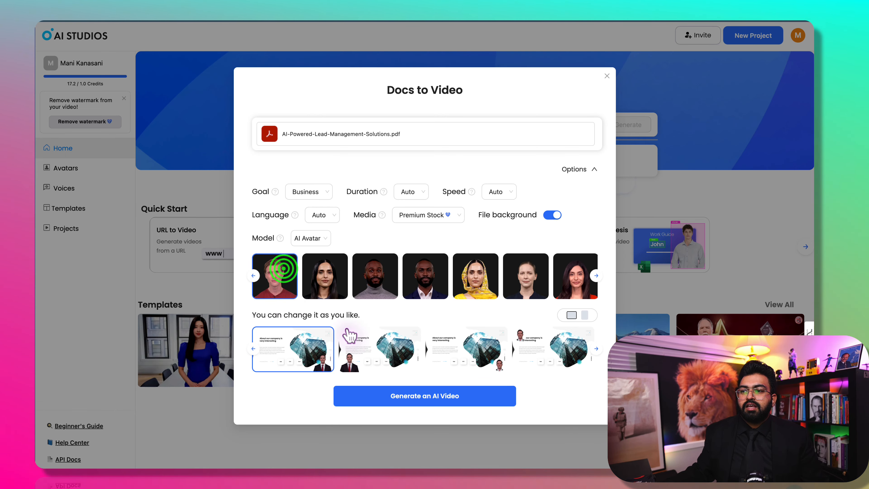
{"action": "left_click", "coordinate": [439, 401]}
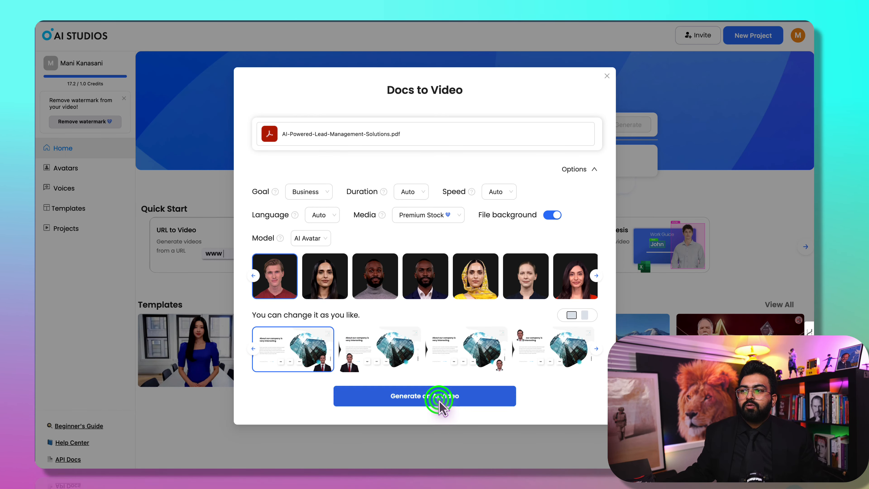